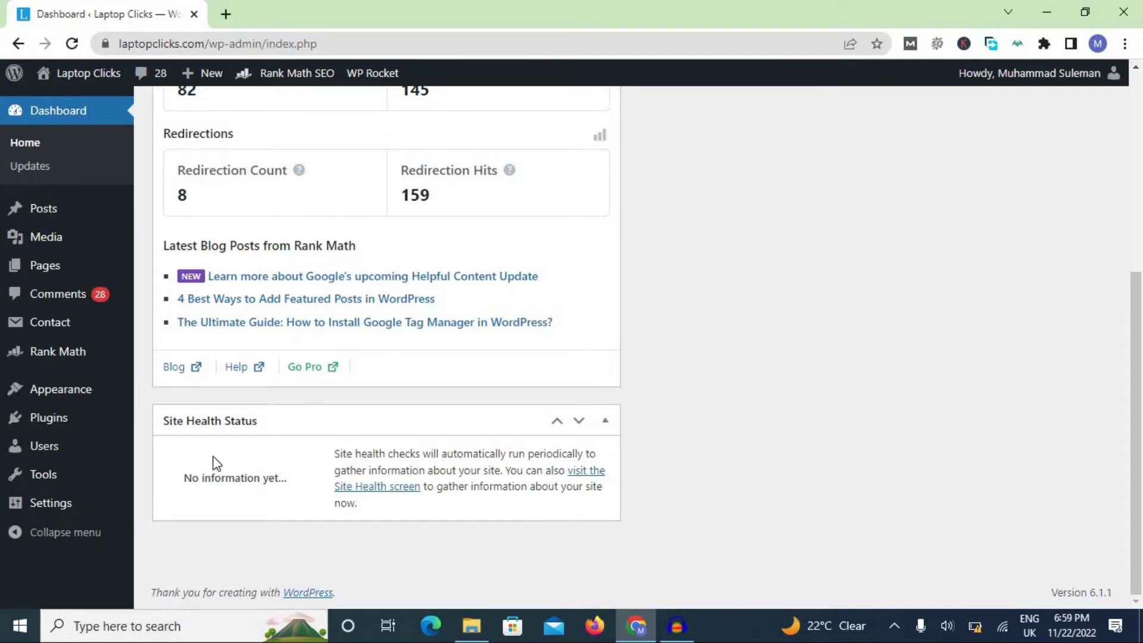
- Open the form for uploading a new plugin in .zip format
mouse_move(52, 418)
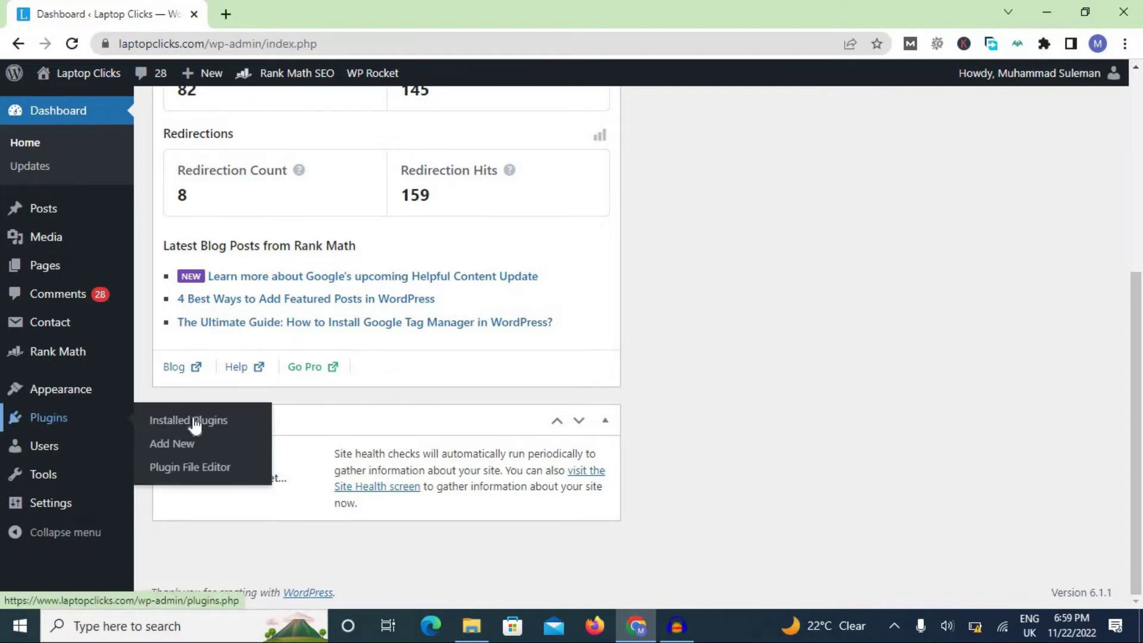
left_click(197, 445)
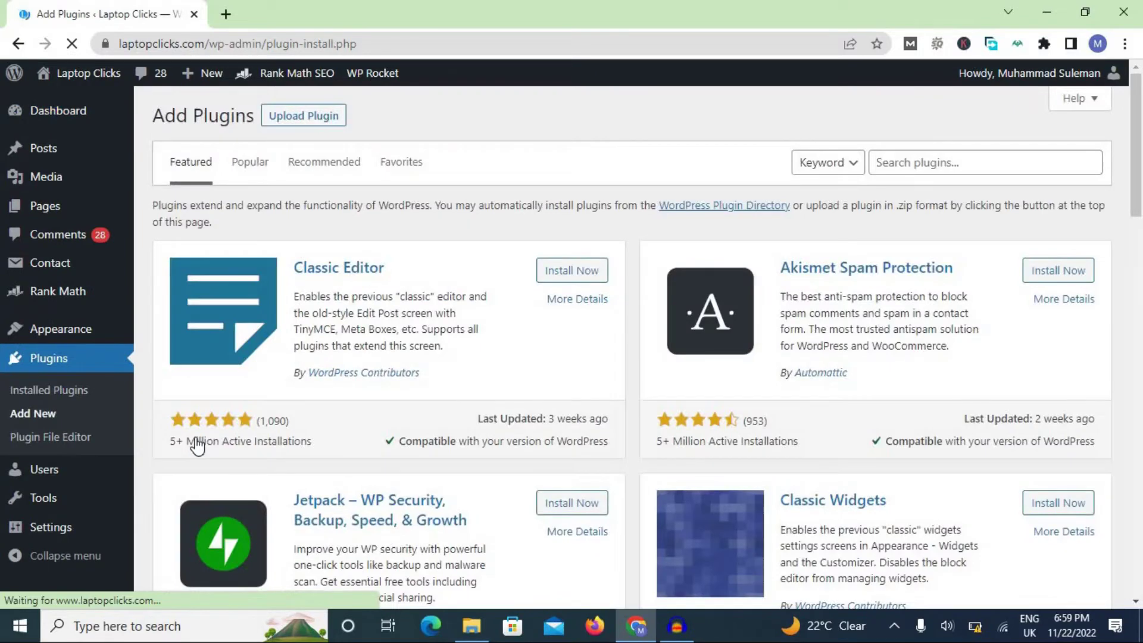
left_click(311, 118)
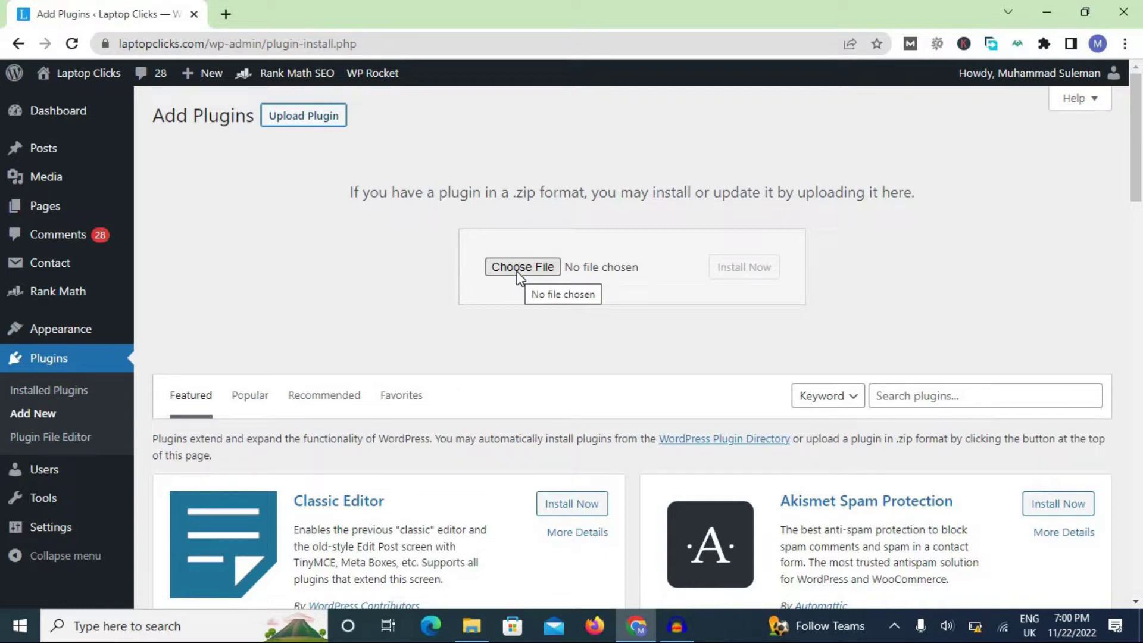
- Open the settings of the WP Rocket plugin from the installed plugins and look through its dashboard
left_click(53, 393)
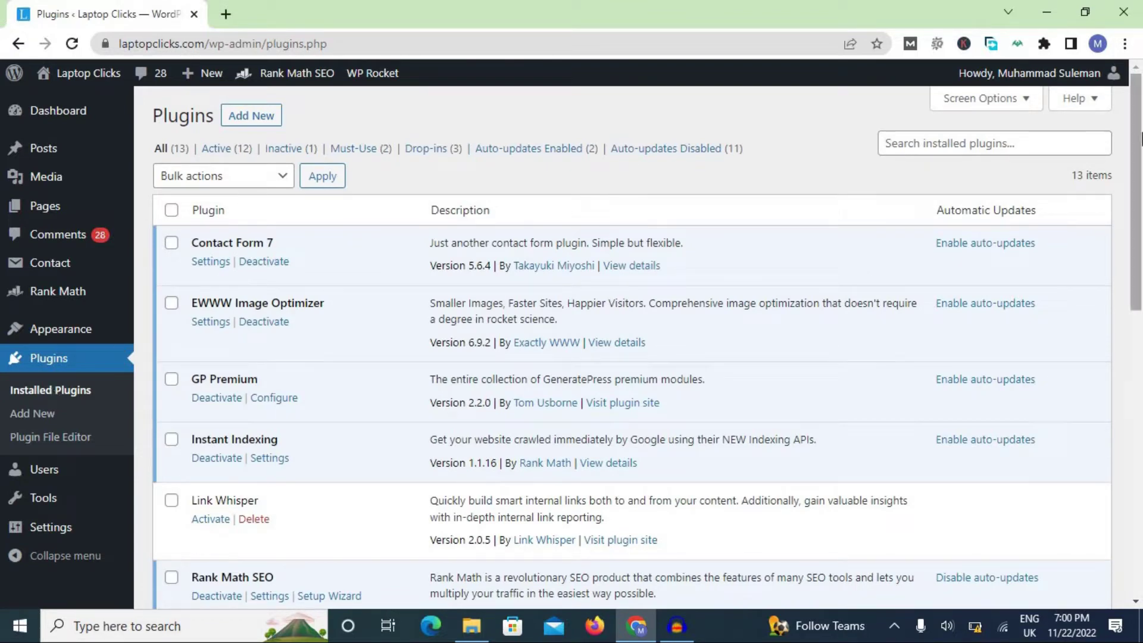
scroll(1140, 295, "down", 5)
scroll(1141, 295, "down", 6)
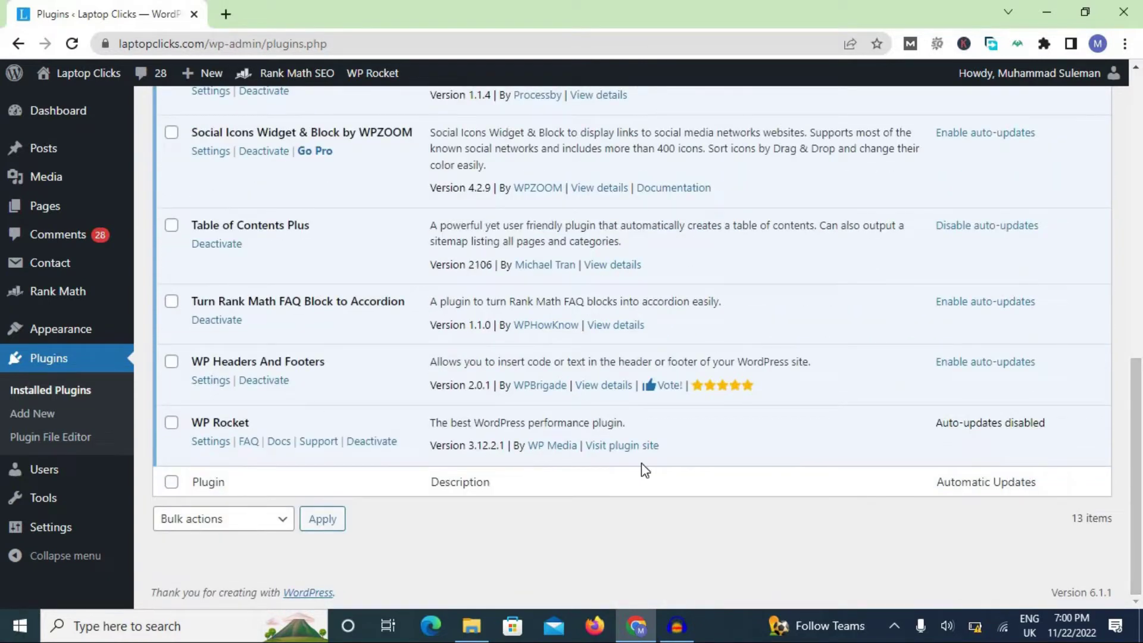
left_click(201, 448)
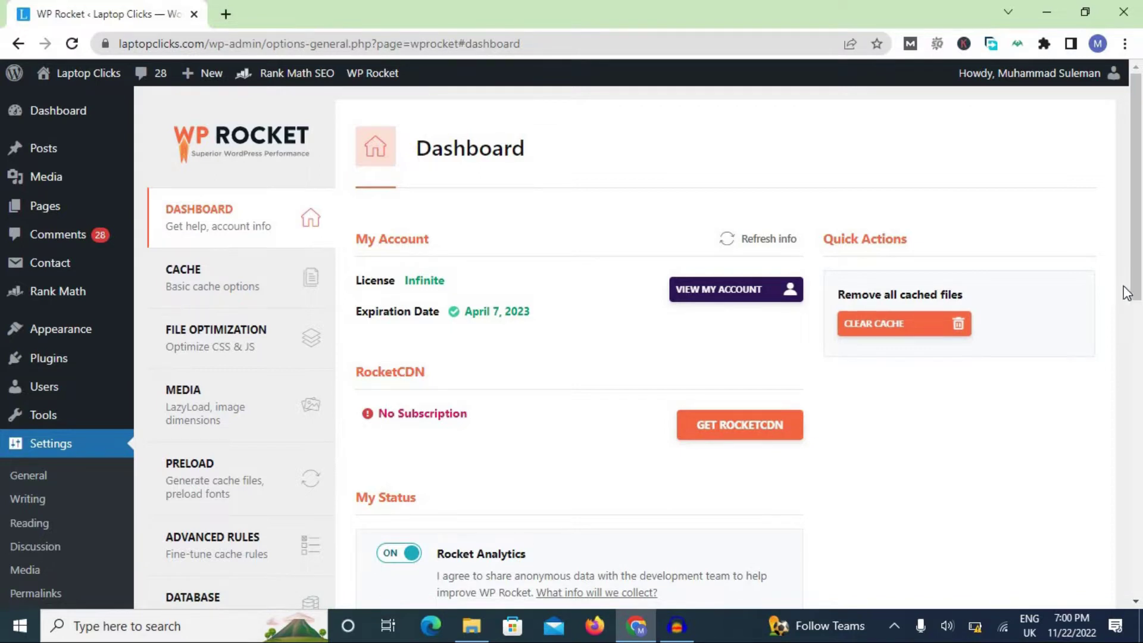
scroll(1141, 249, "down", 4)
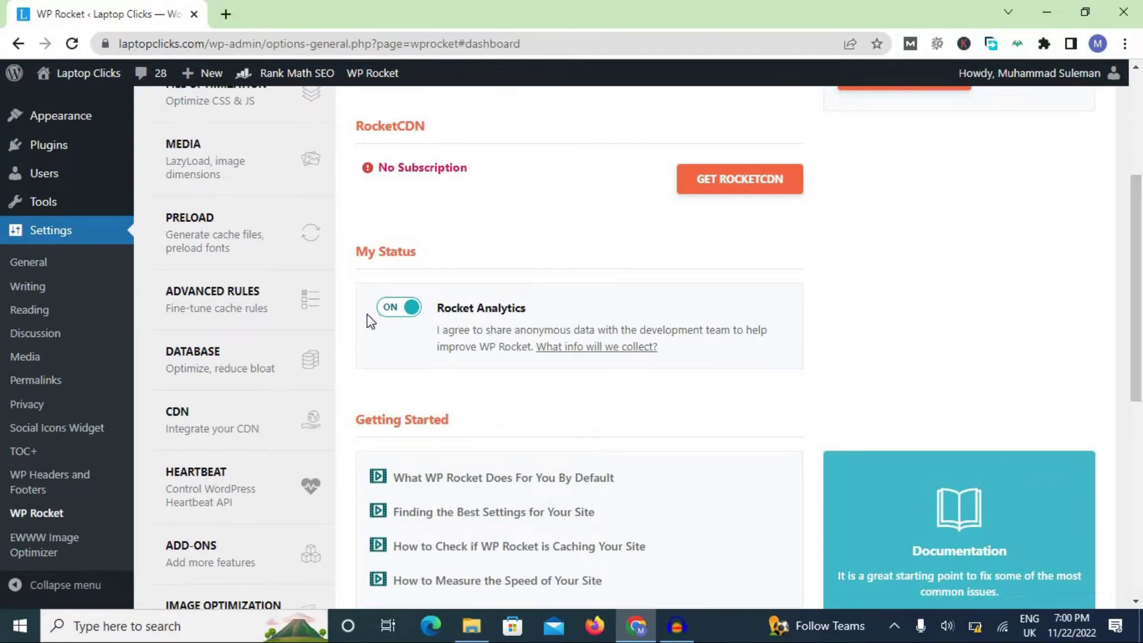
scroll(624, 310, "down", 8)
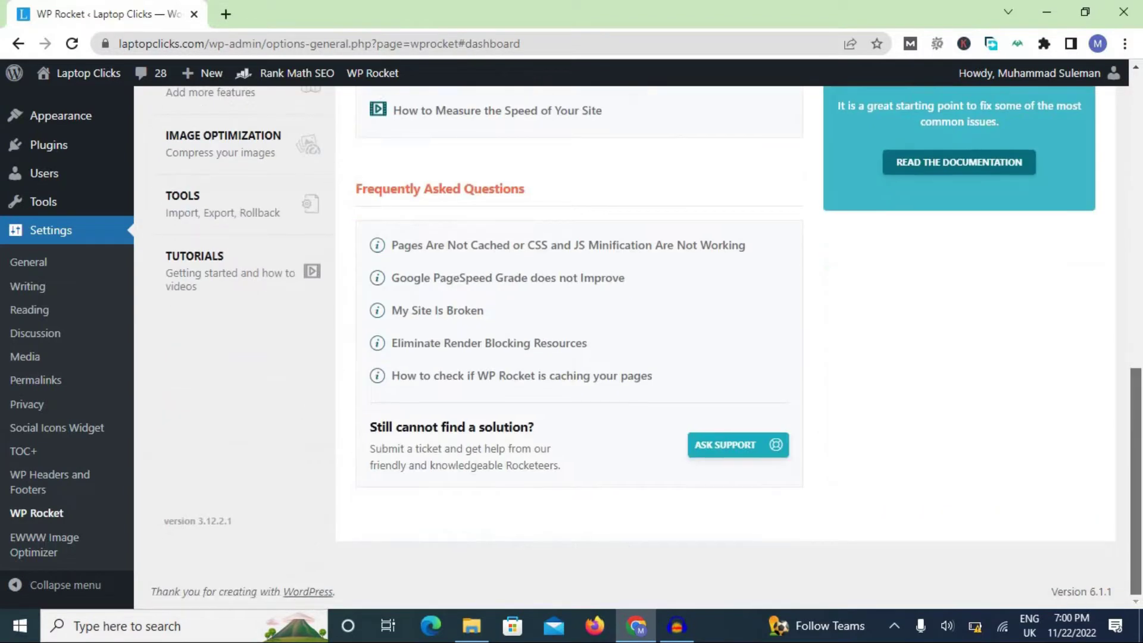
key("F5")
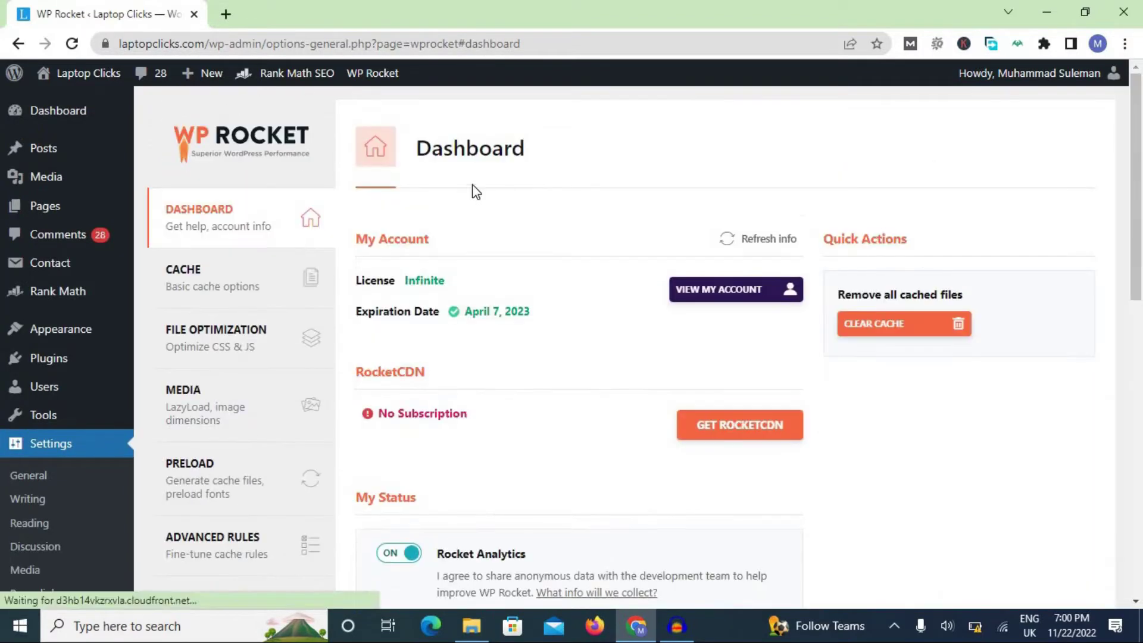
- In the WP Rocket cache settings, enable caching for mobile devices, set the cache lifespan to 5 hours and save
left_click(224, 287)
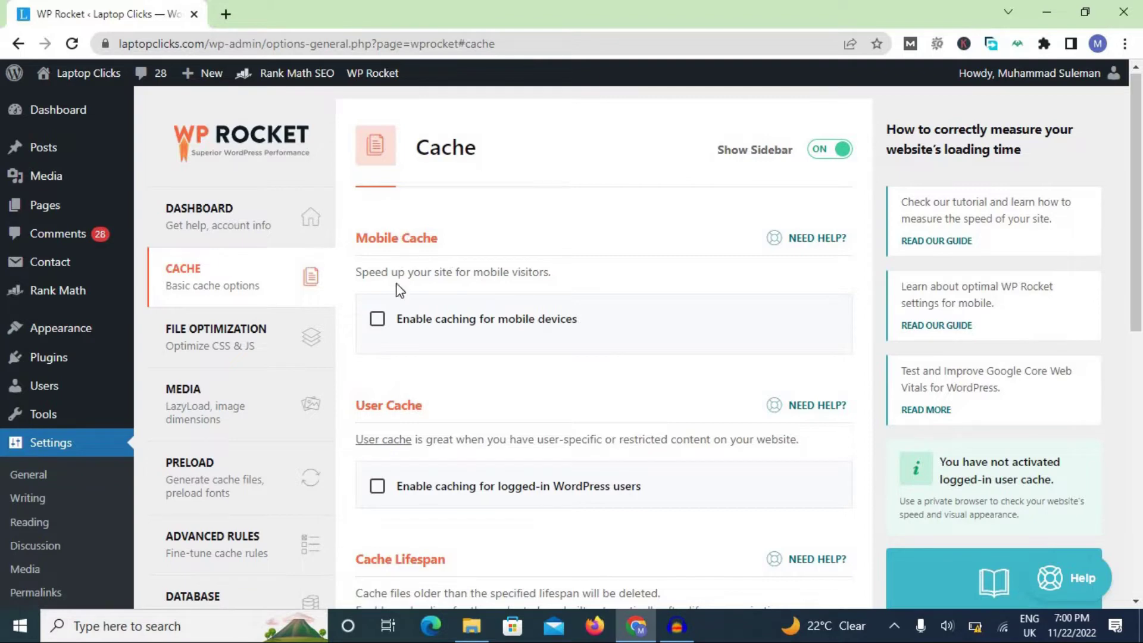
left_click(378, 320)
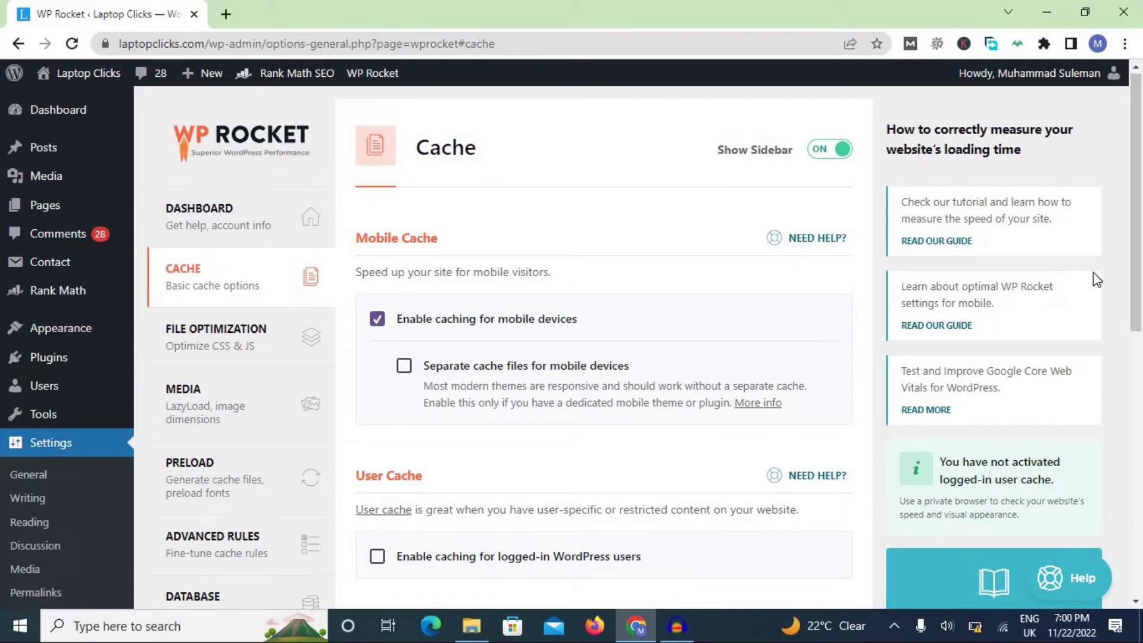
scroll(1141, 256, "down", 3)
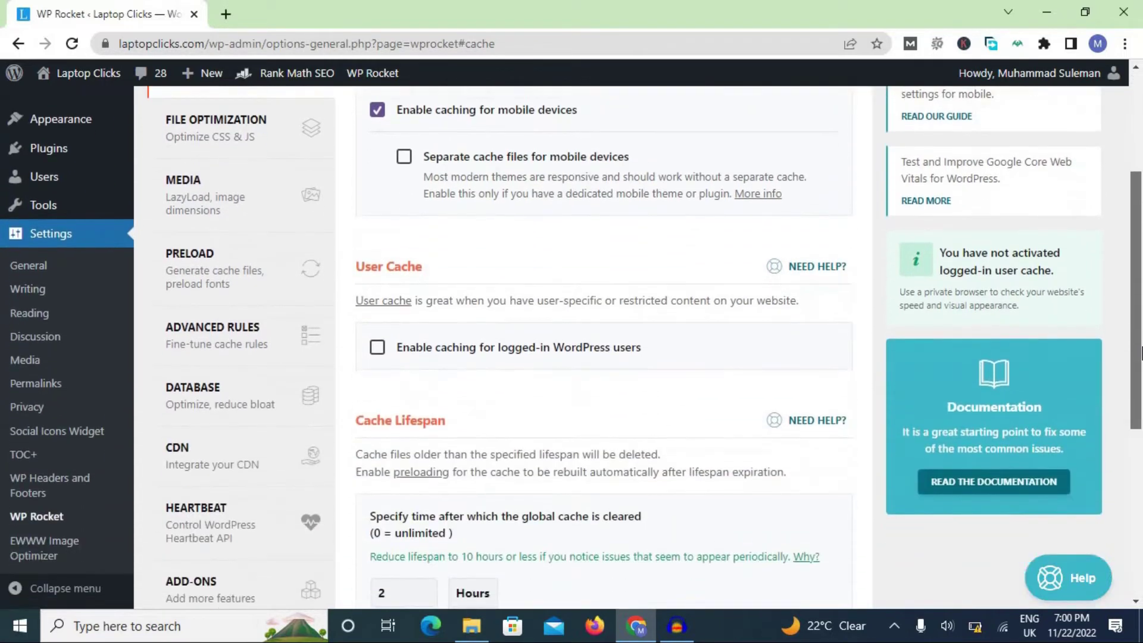
scroll(1141, 417, "down", 3)
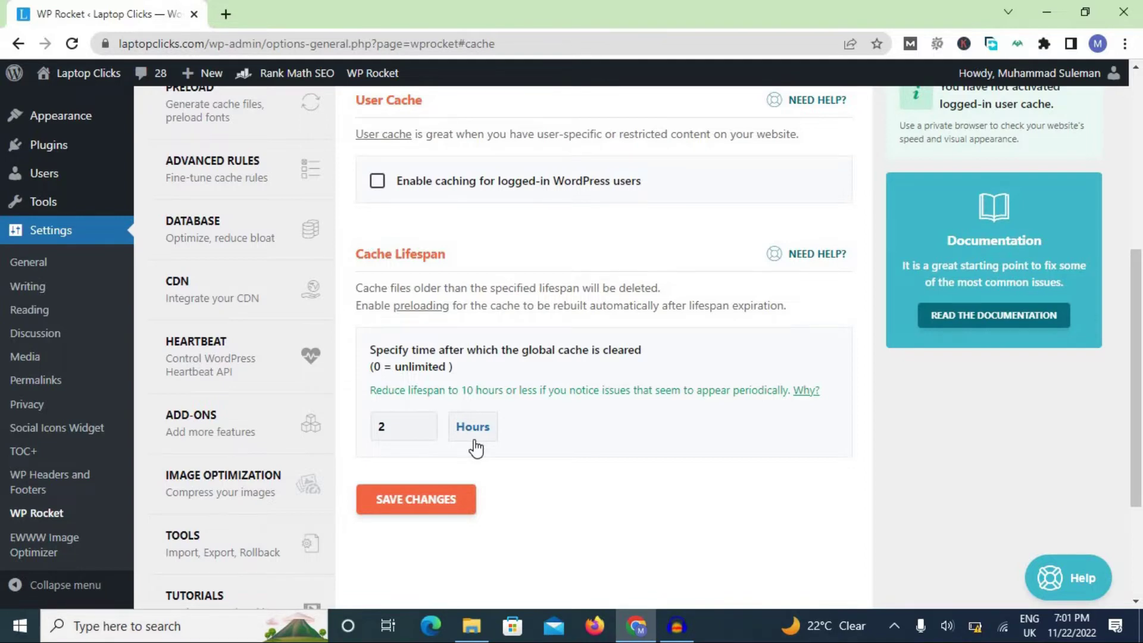
left_click(408, 427)
key("BackSpace")
type("5")
left_click(412, 499)
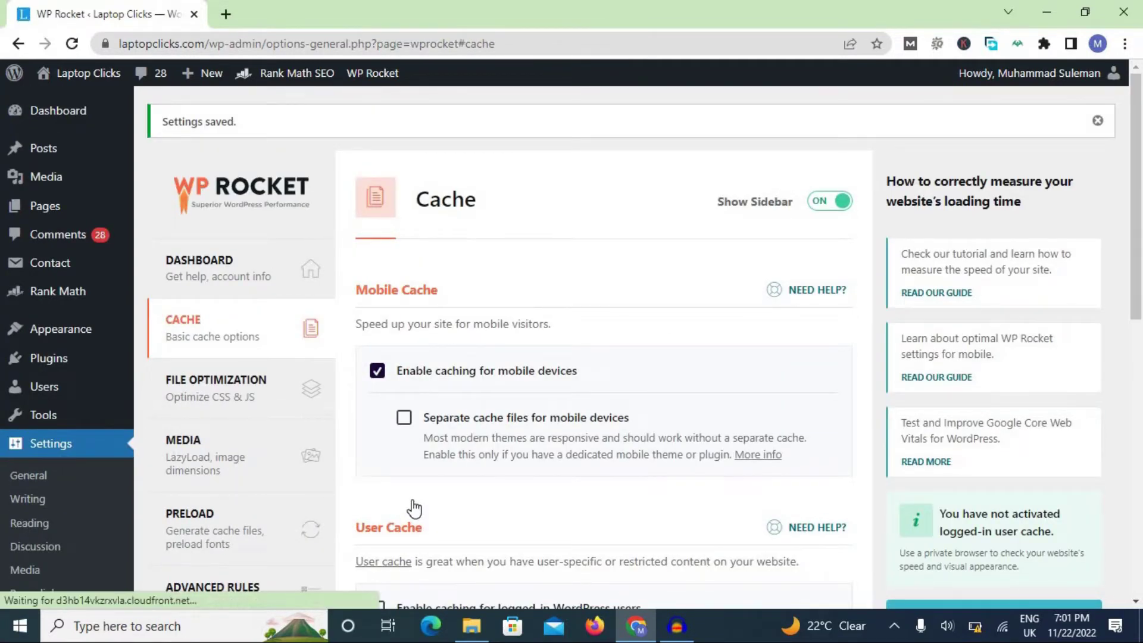
- In the file optimization settings, switch Minify CSS files and Combine CSS files off and activate both again
left_click(225, 400)
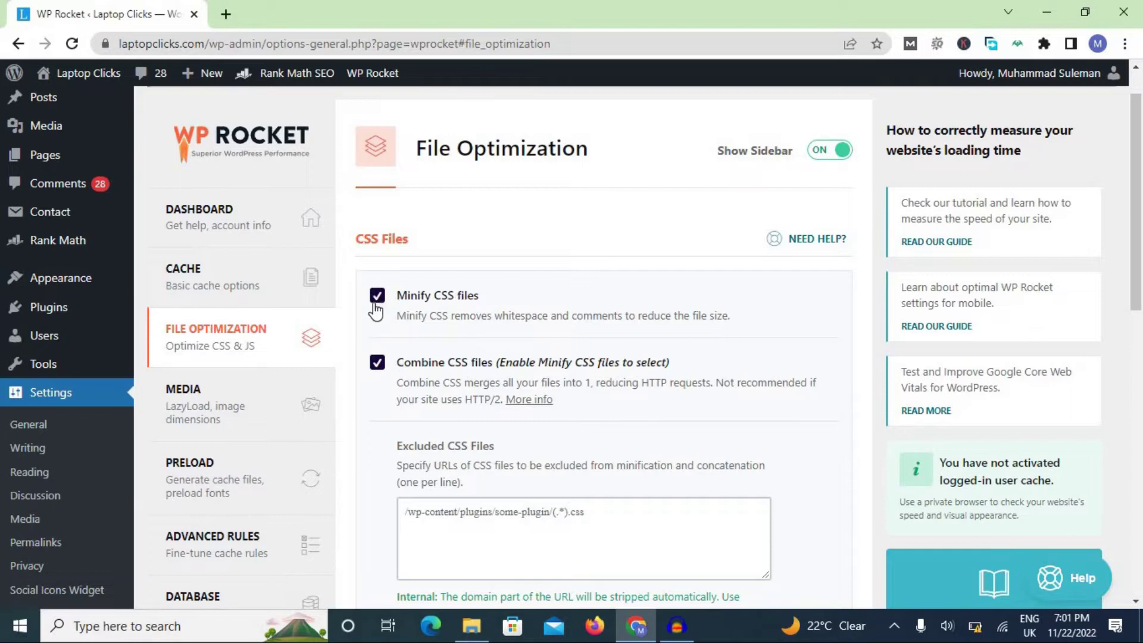
left_click(381, 366)
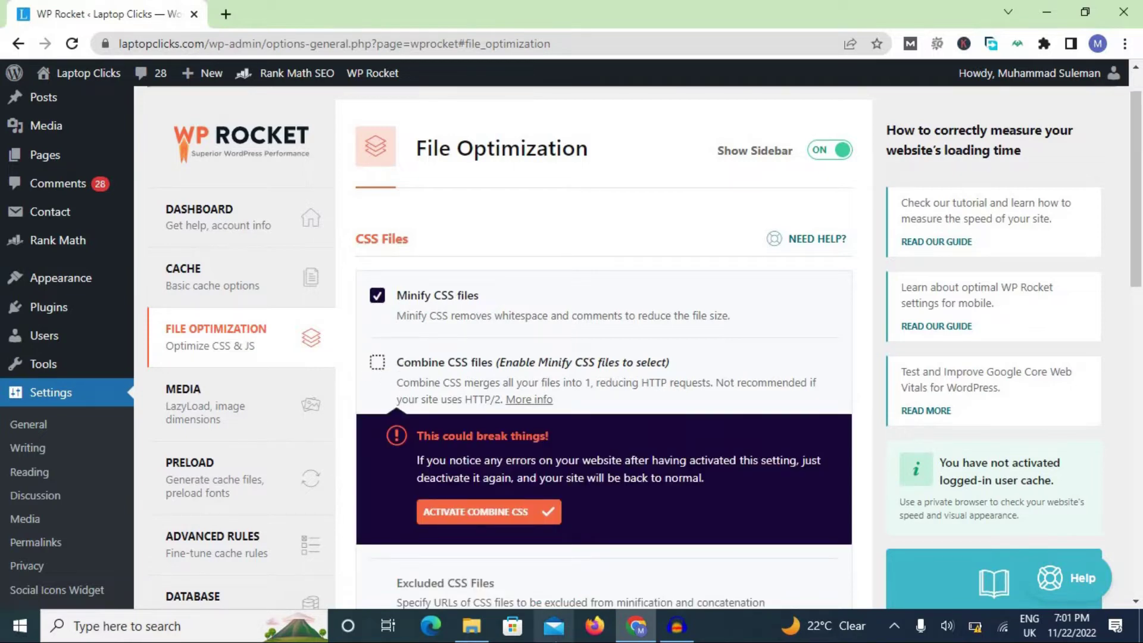
left_click(508, 520)
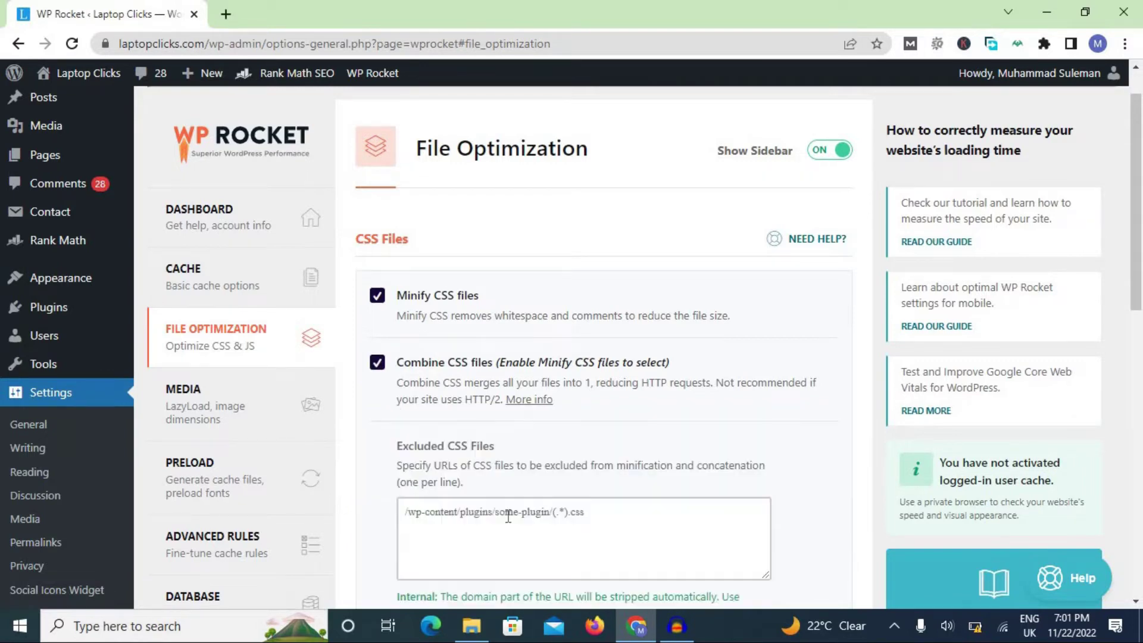
left_click(379, 301)
left_click(377, 298)
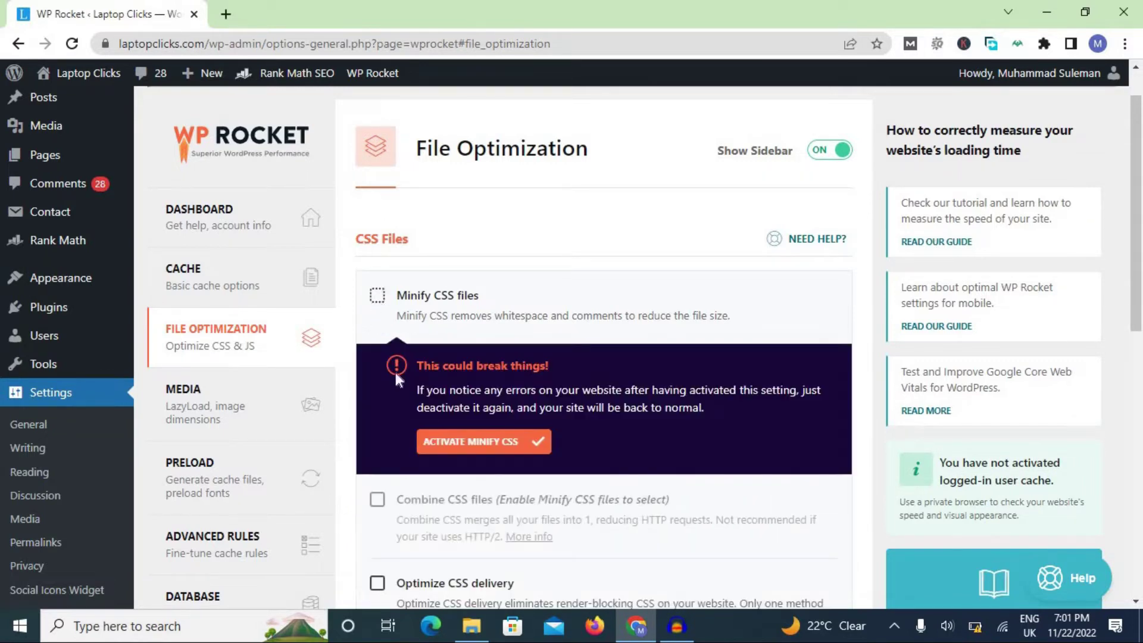
left_click(462, 444)
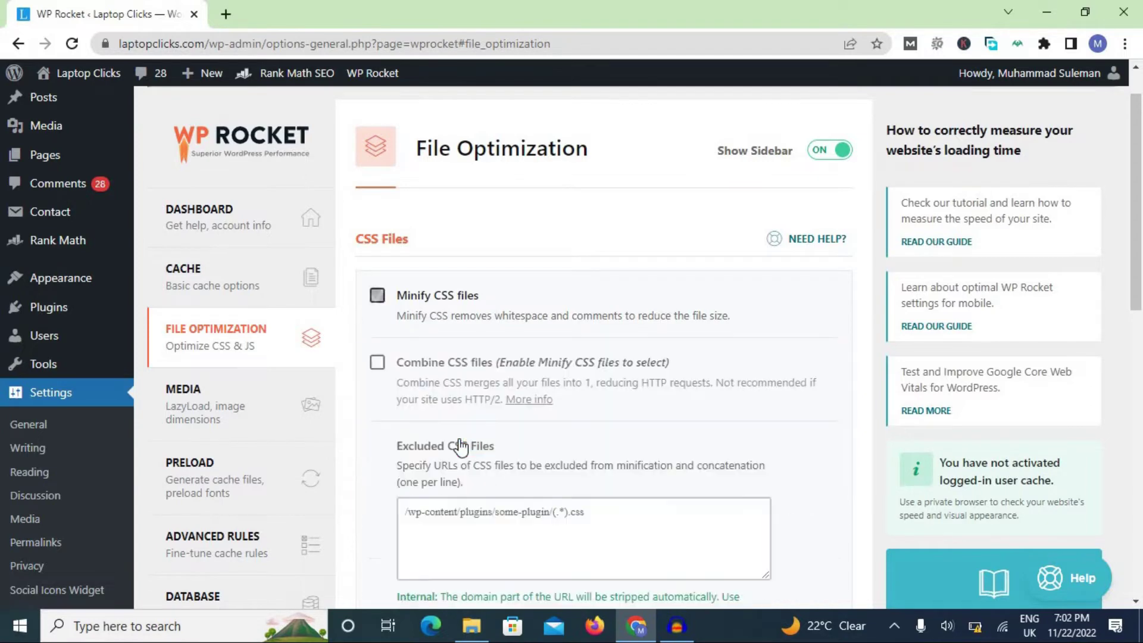
left_click(377, 363)
left_click(481, 511)
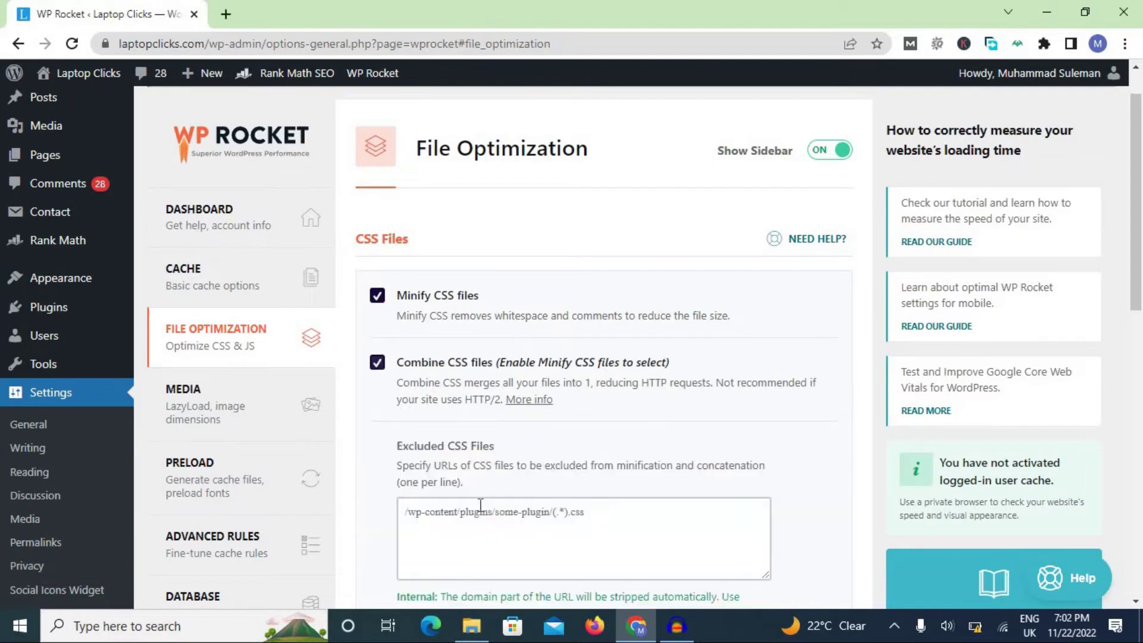
- Enable Optimize CSS delivery and activate the Remove Unused CSS method
left_click_drag(1141, 234, 1141, 392)
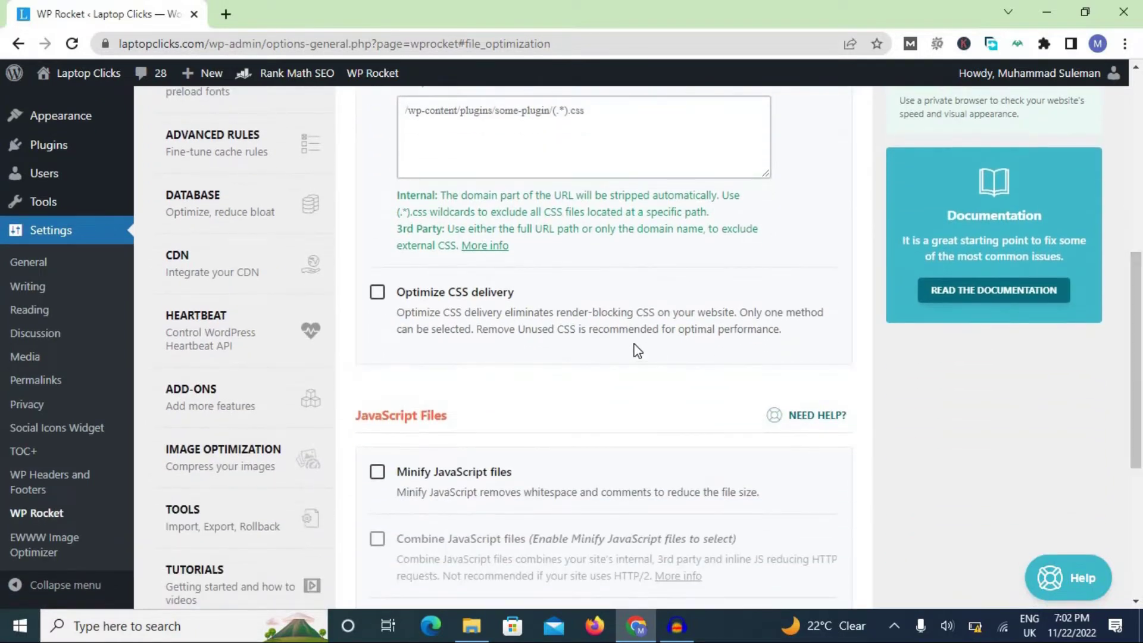
left_click(378, 296)
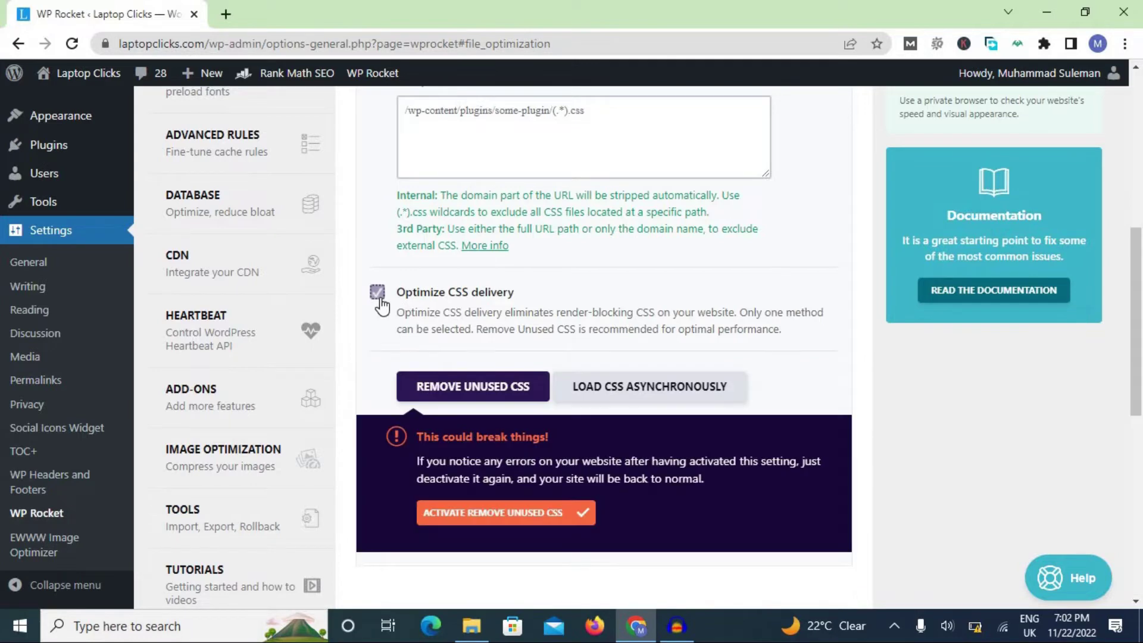
left_click(523, 518)
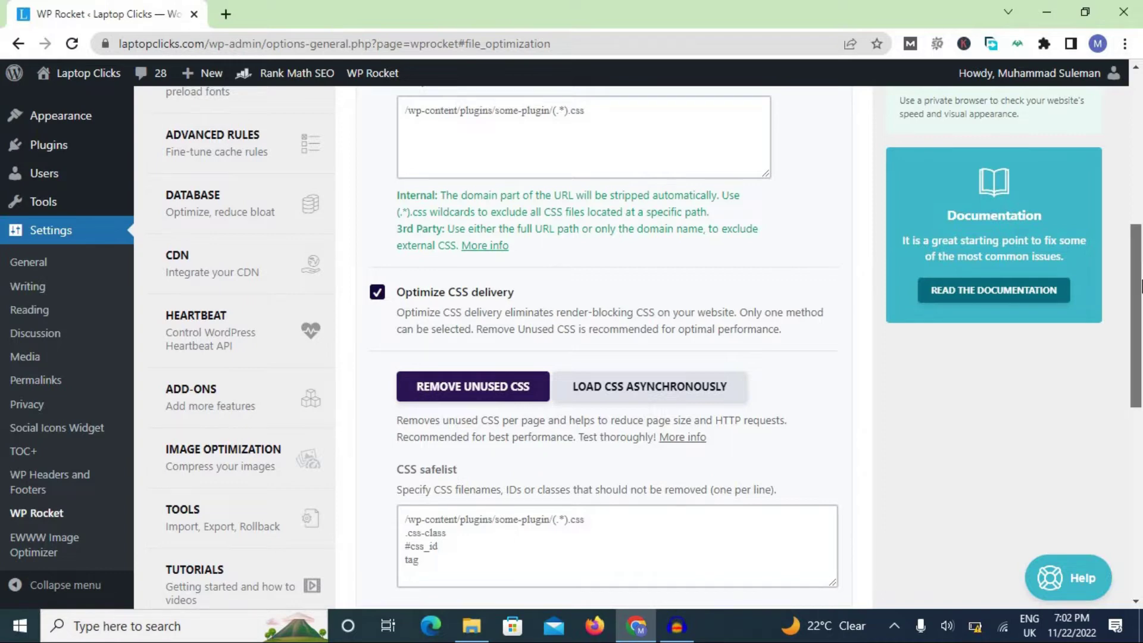
- Activate Minify JavaScript files and Combine JavaScript files
left_click_drag(1140, 286, 1140, 409)
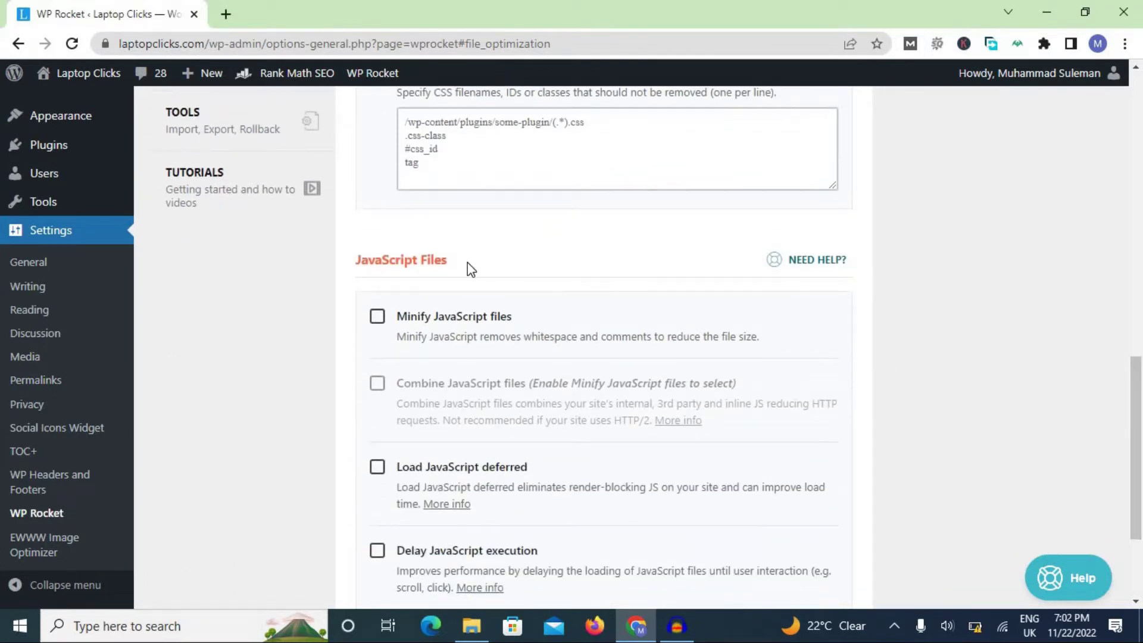
left_click_drag(467, 265, 355, 262)
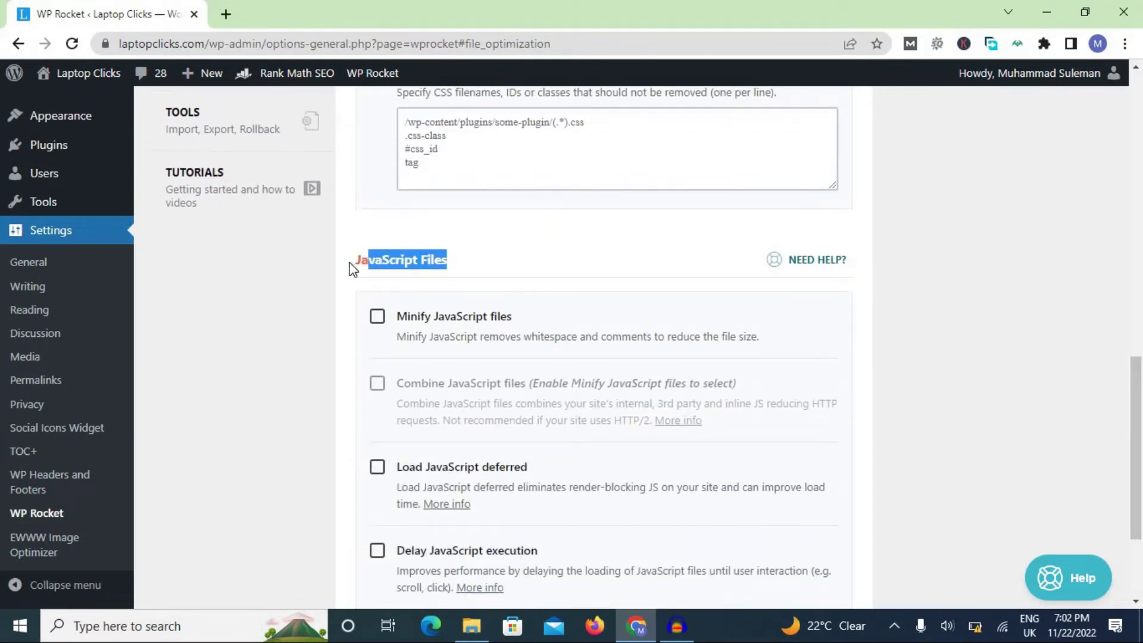
left_click(380, 320)
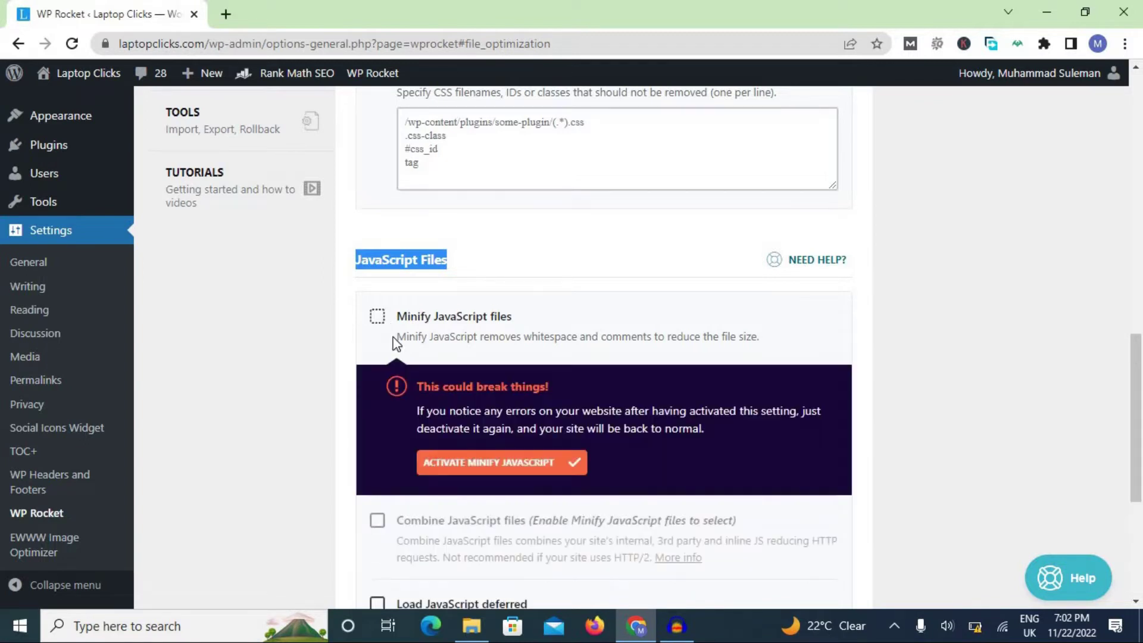
left_click(499, 475)
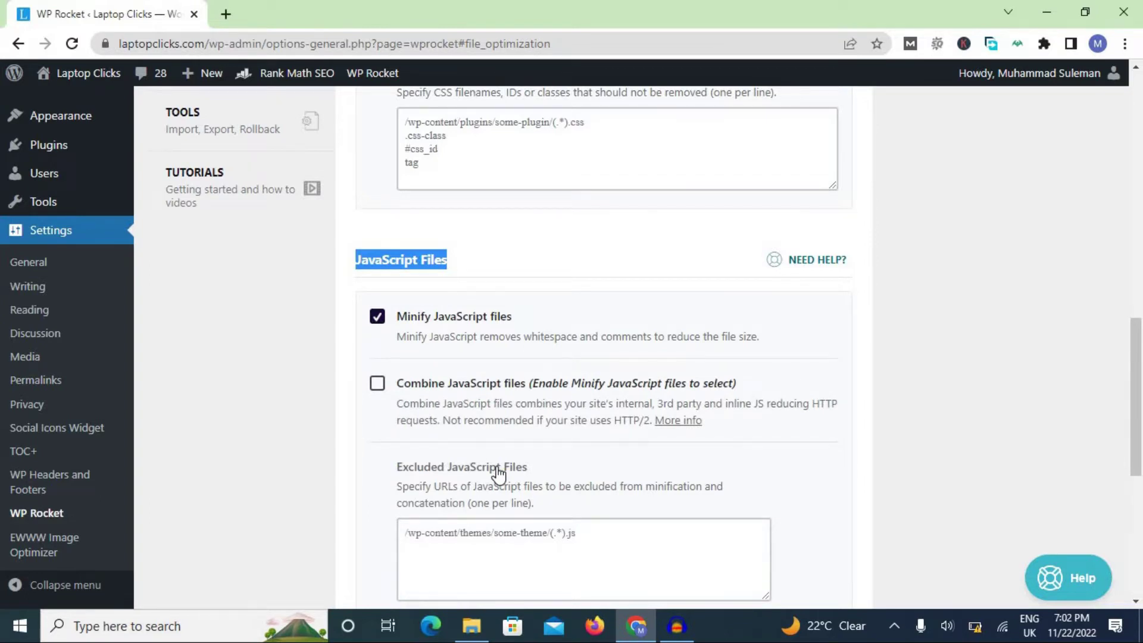
left_click(376, 387)
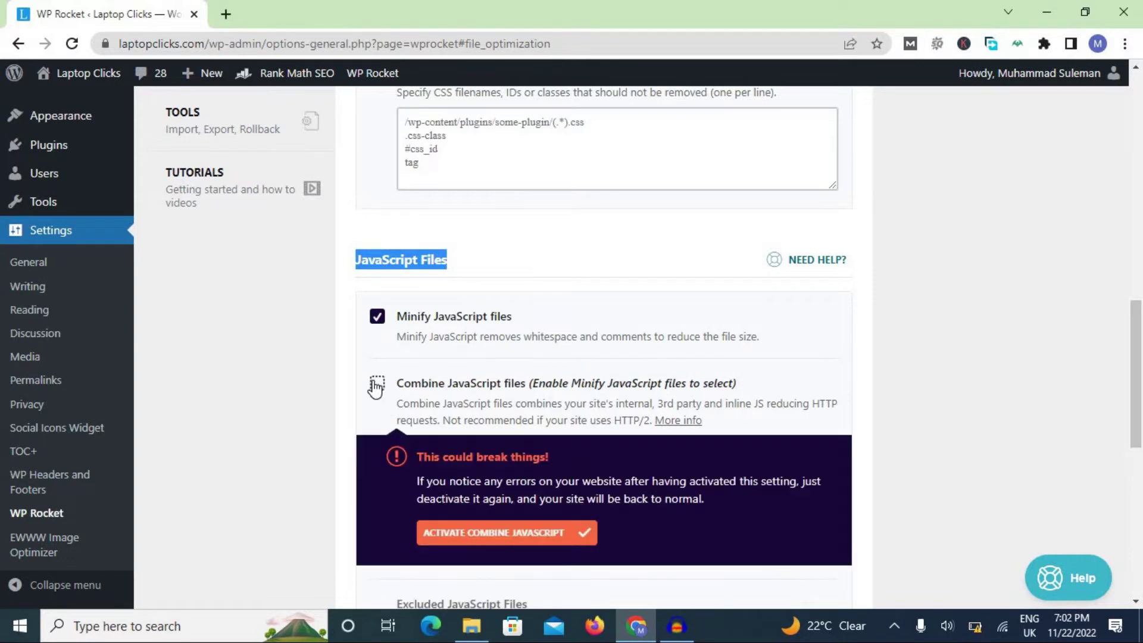
left_click(491, 536)
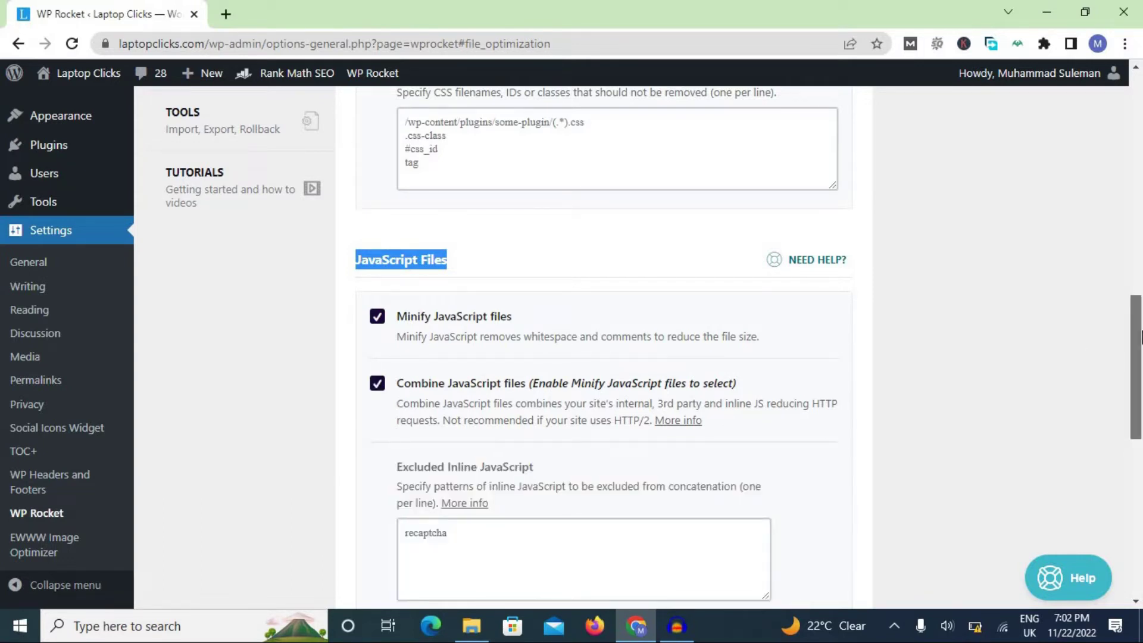
- Enable Load JavaScript deferred and Delay JavaScript execution, and save the file optimization settings
left_click_drag(1139, 406, 1140, 475)
scroll(1140, 451, "down", 5)
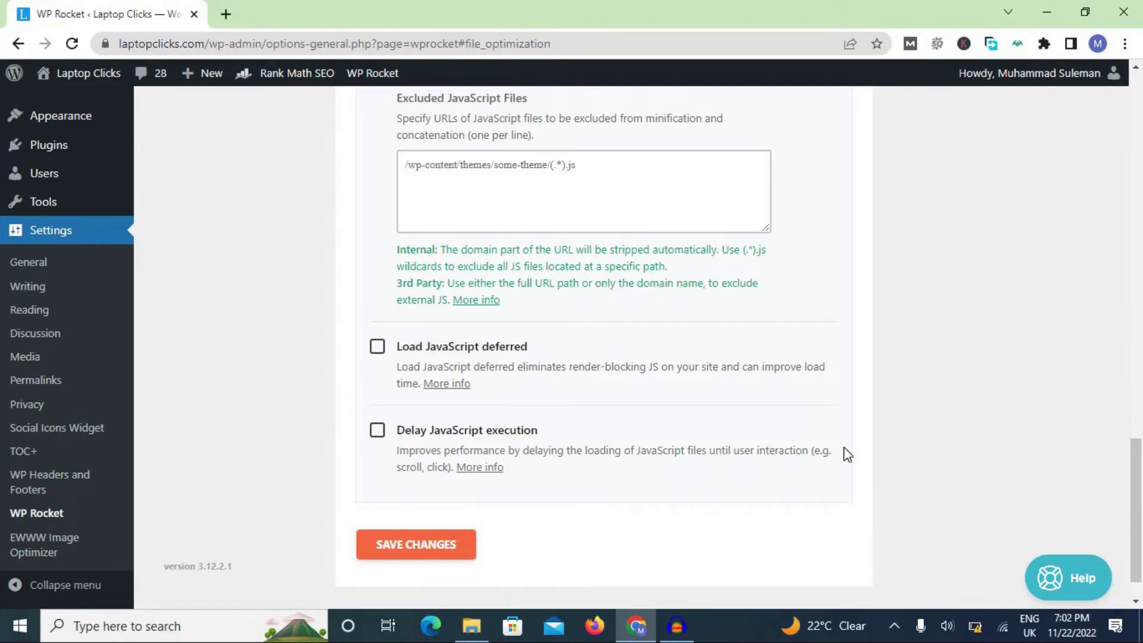
left_click(377, 347)
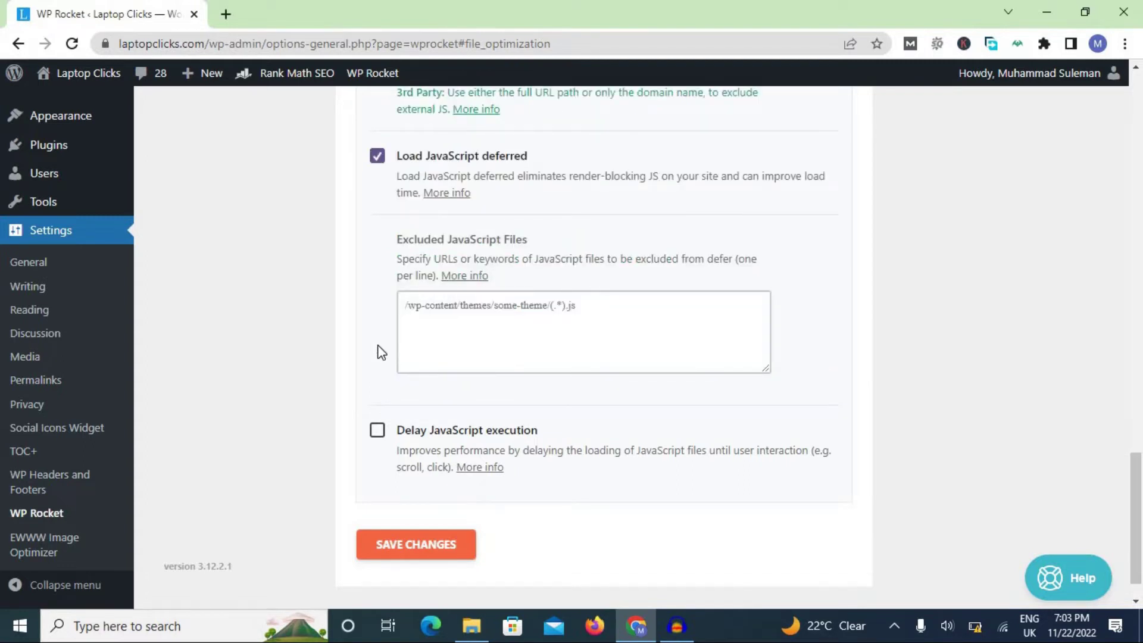
left_click(377, 433)
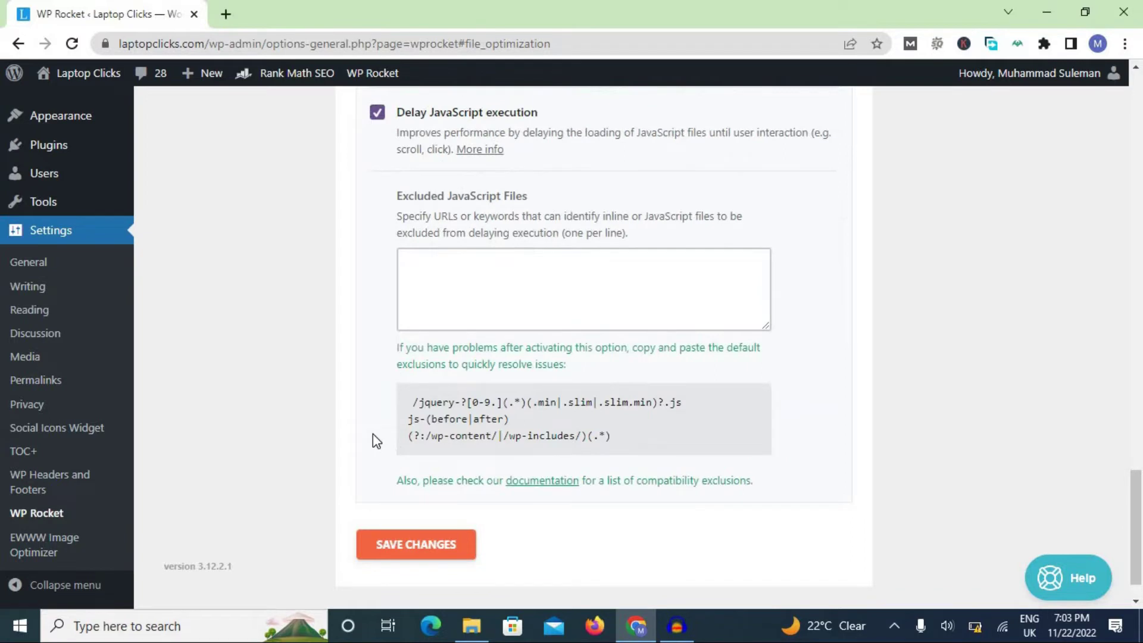
left_click(403, 549)
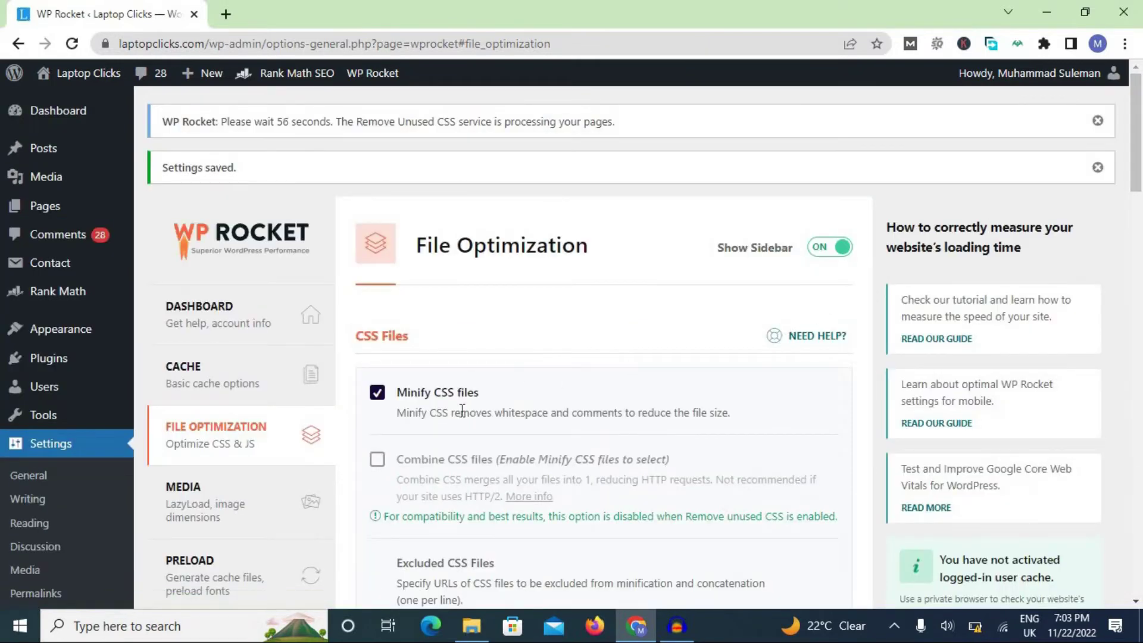
- Enable LazyLoad for images in the WP Rocket media settings
left_click(209, 485)
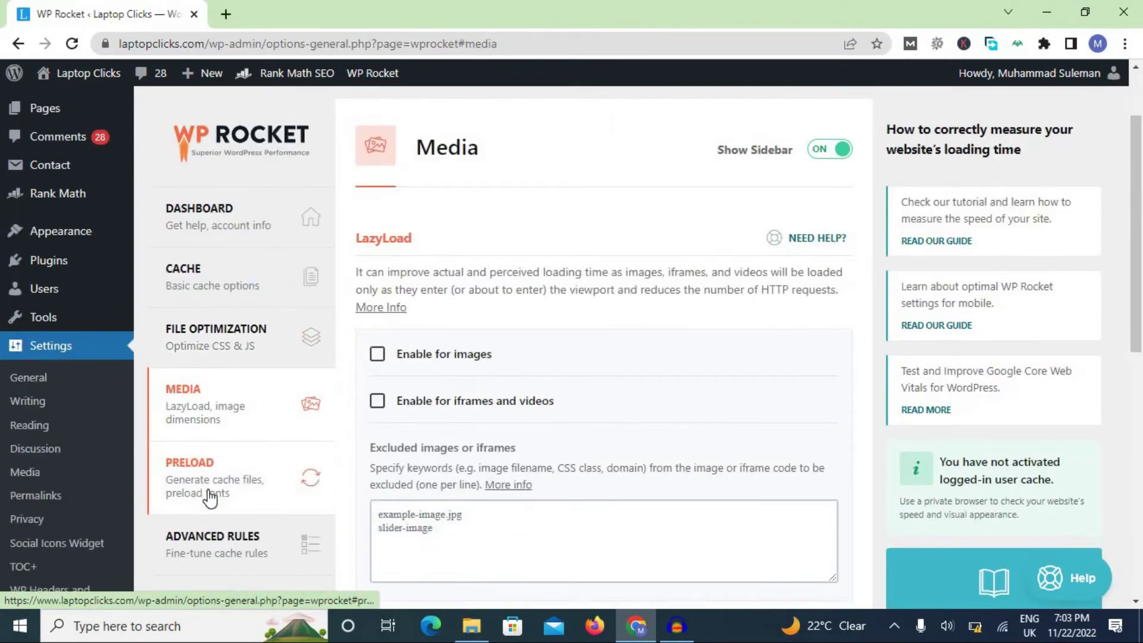
left_click(377, 356)
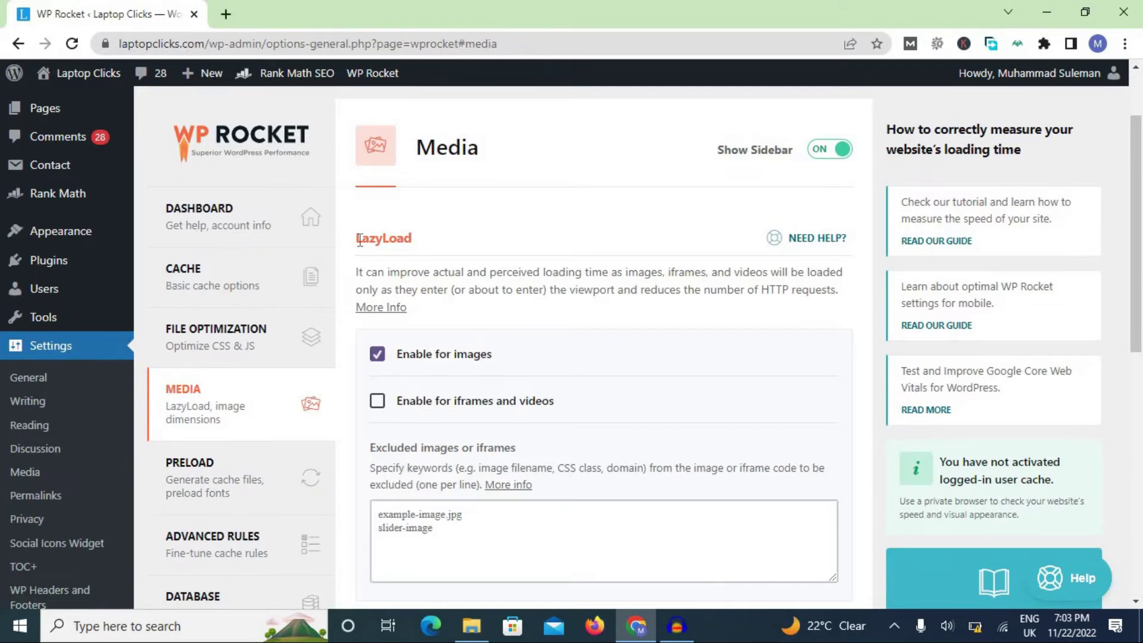
- Enable LazyLoad for iframes and videos, and replace YouTube iframes with a preview image
left_click(378, 402)
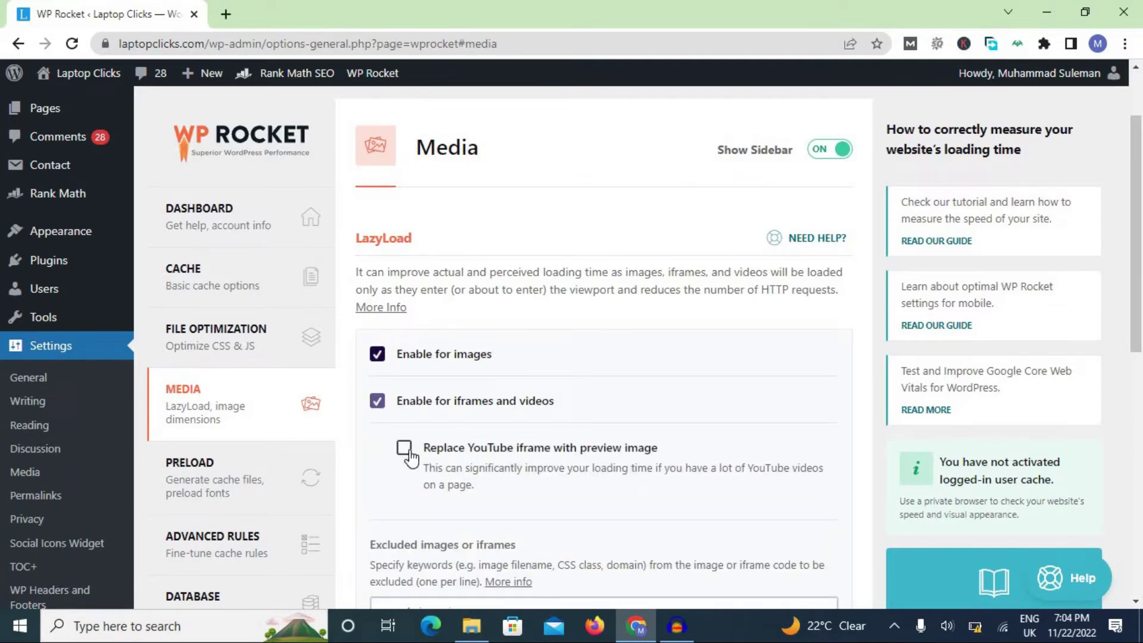
left_click(405, 449)
- Turn on adding missing image dimensions and save the media settings
left_click_drag(1137, 164, 1139, 379)
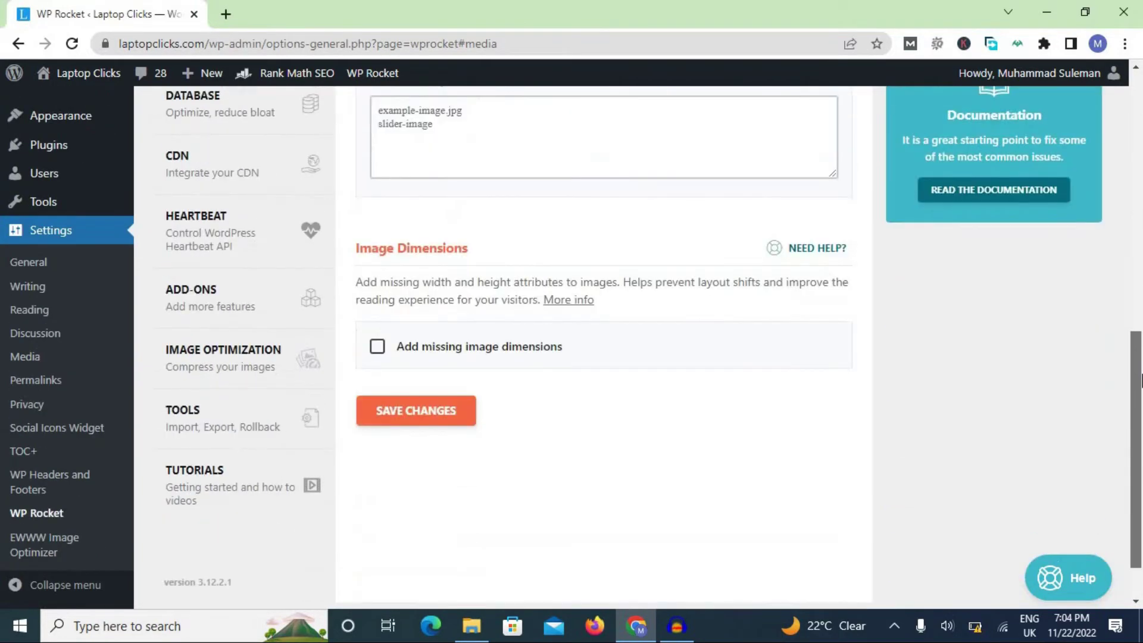
left_click(545, 354)
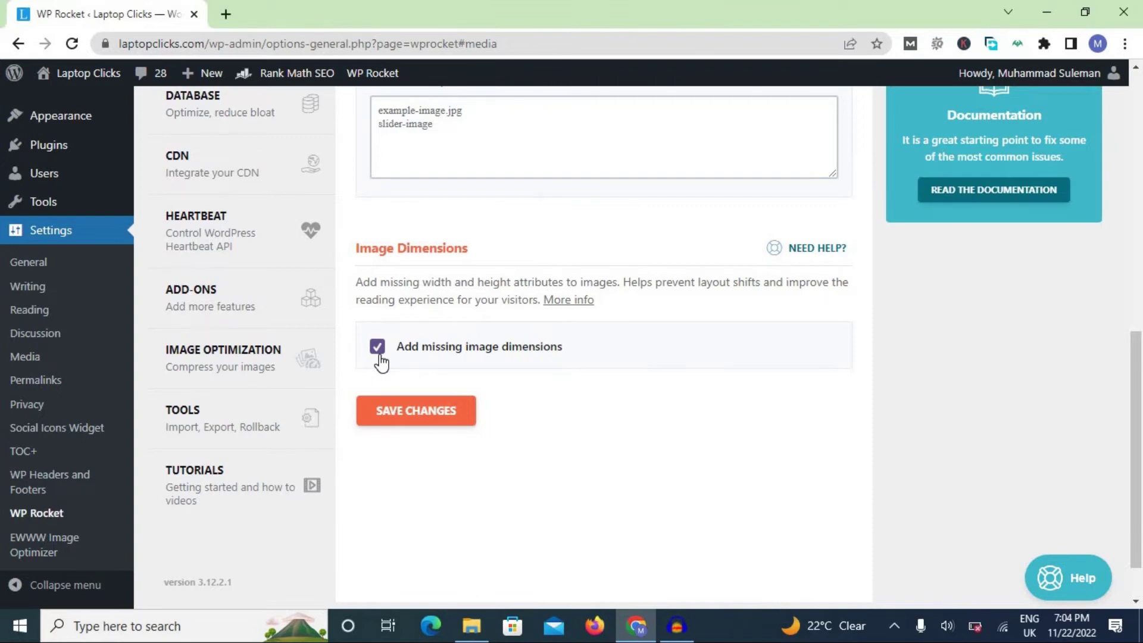
left_click(404, 417)
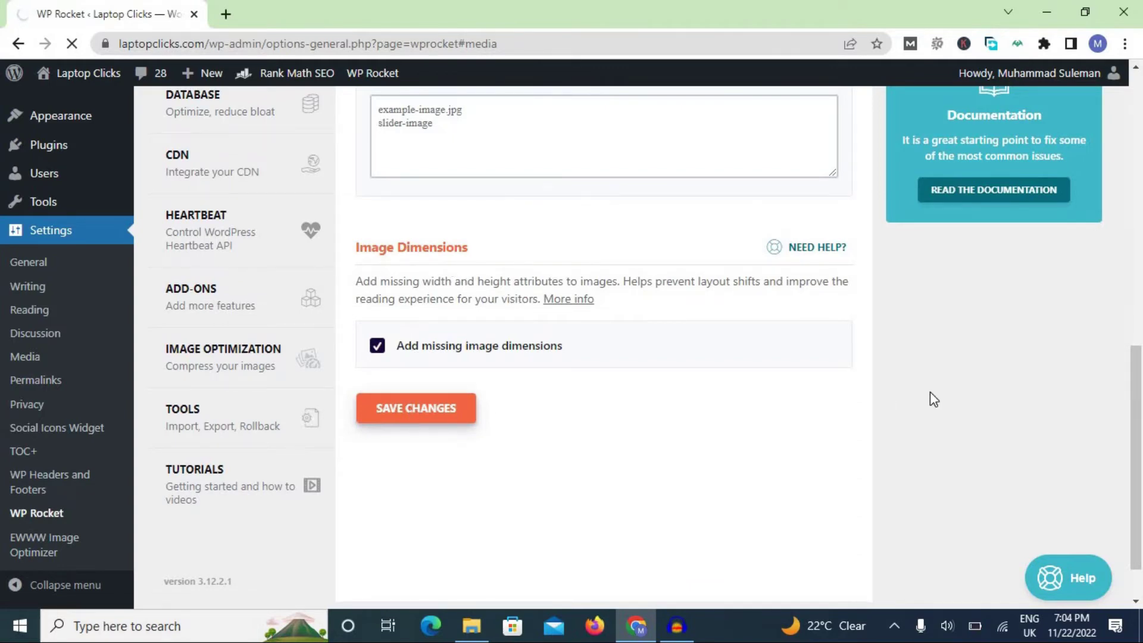
- Activate cache preloading and link preloading in the Preload settings, and save the changes
left_click_drag(1138, 405, 1141, 273)
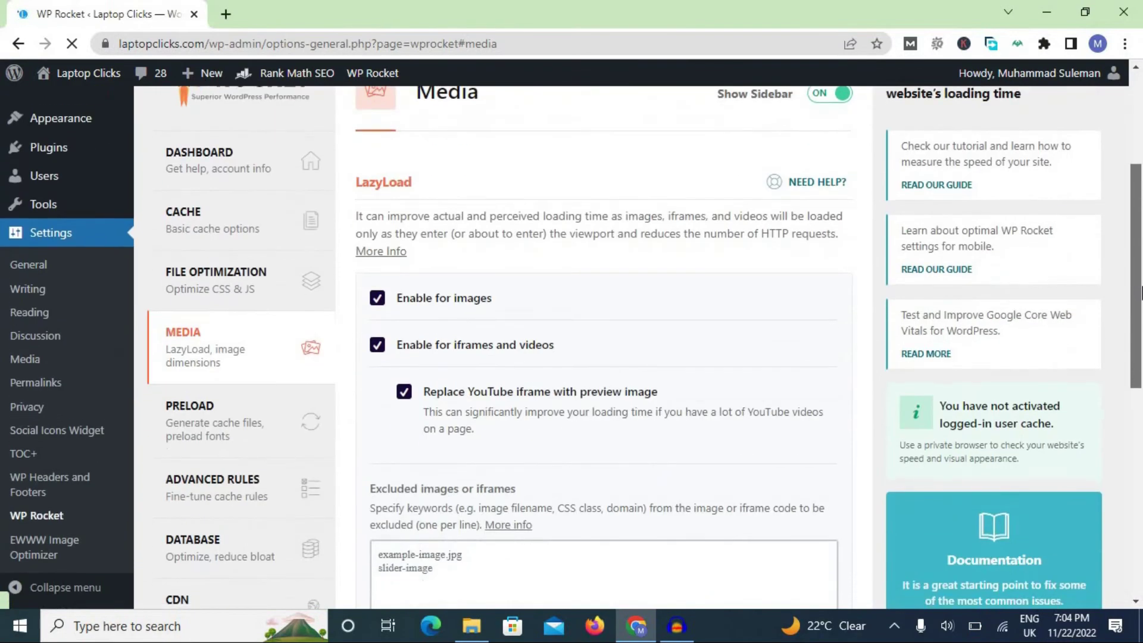
left_click(206, 400)
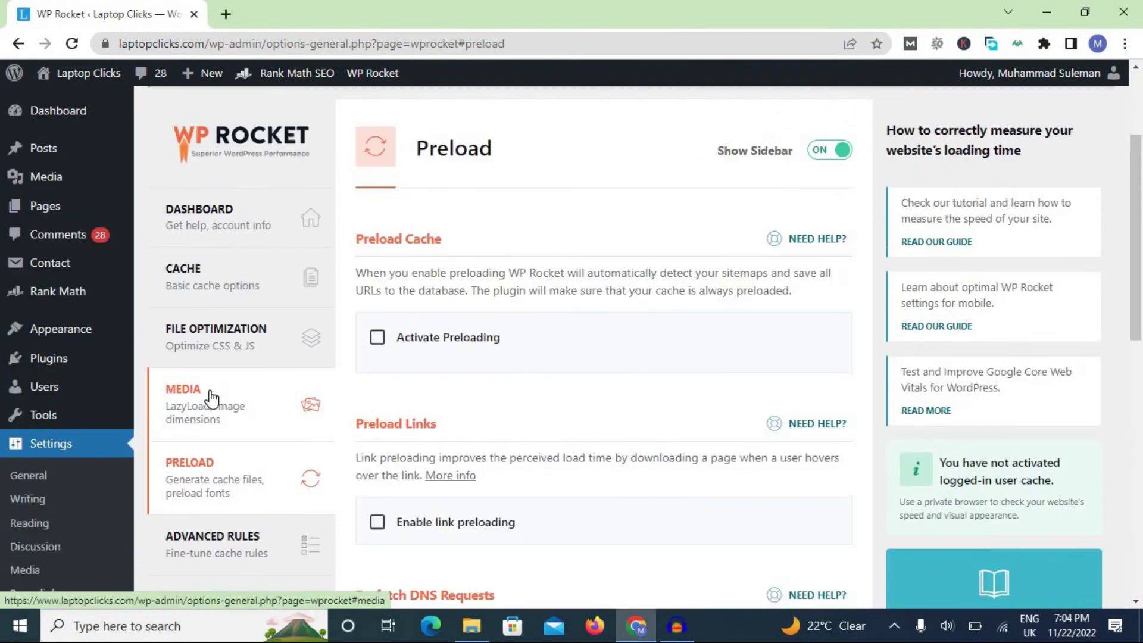
left_click(431, 344)
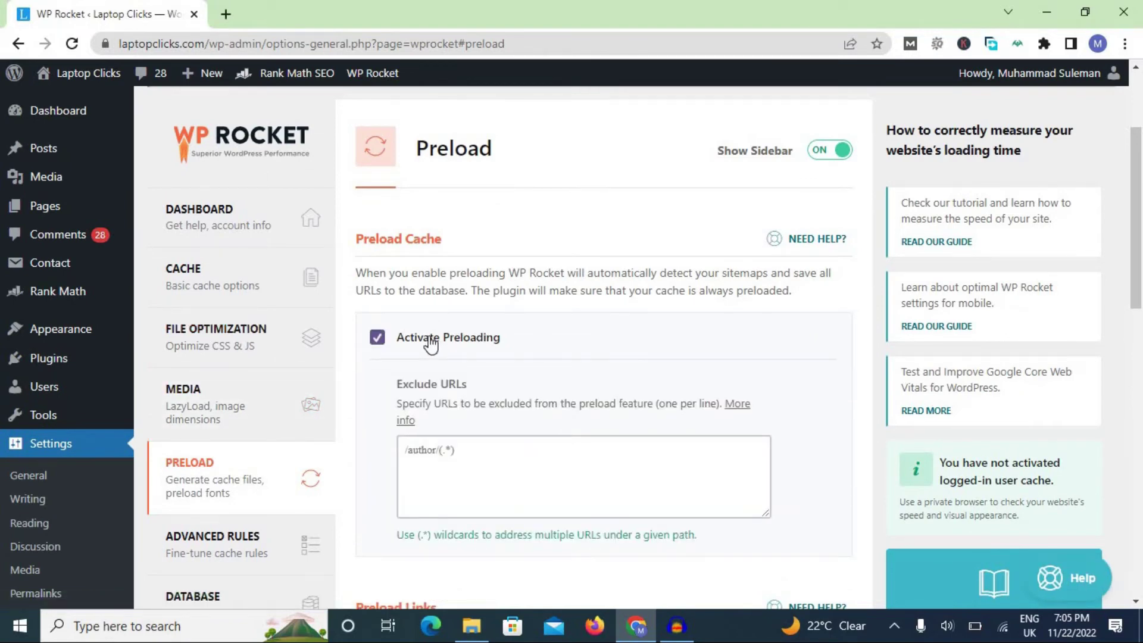
left_click_drag(1138, 244, 1140, 290)
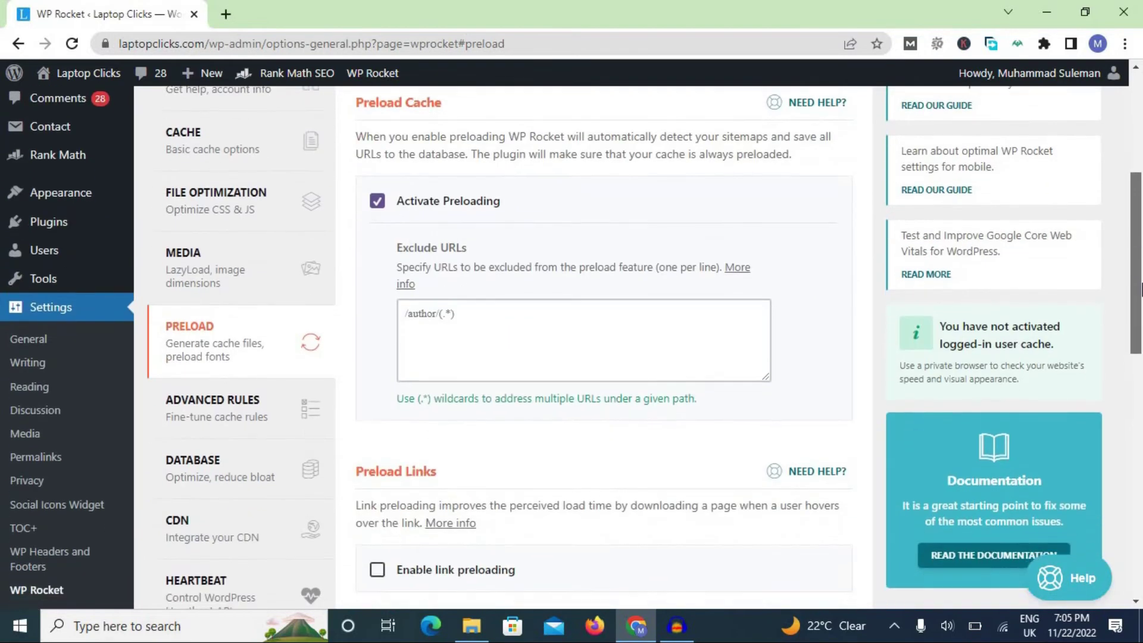
scroll(488, 356, "down", 5)
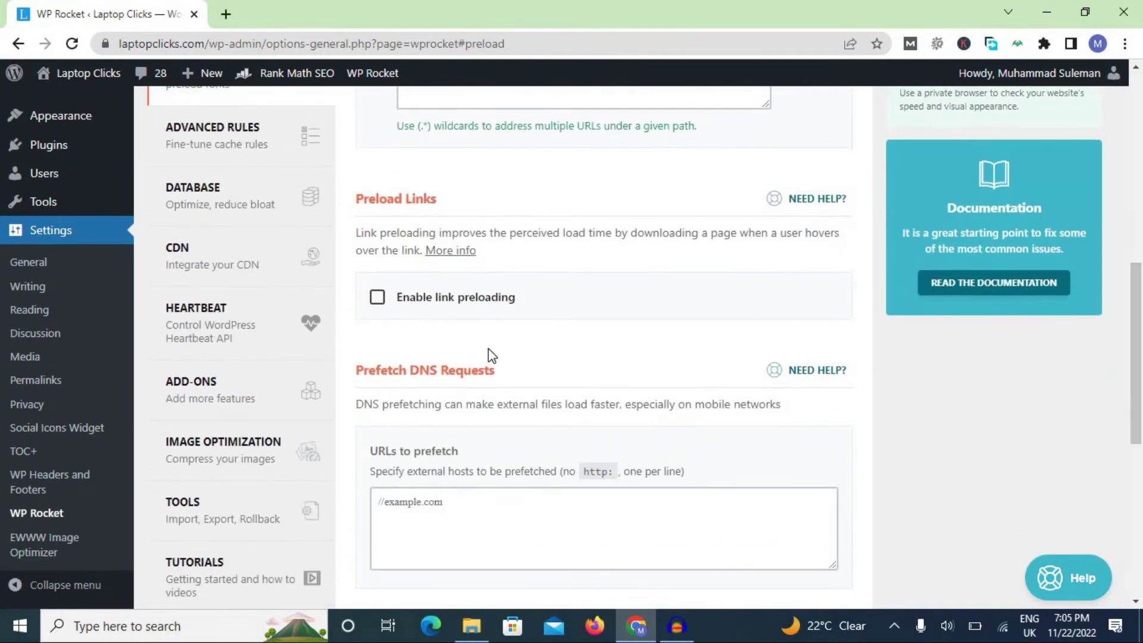
left_click(385, 301)
scroll(1142, 343, "down", 8)
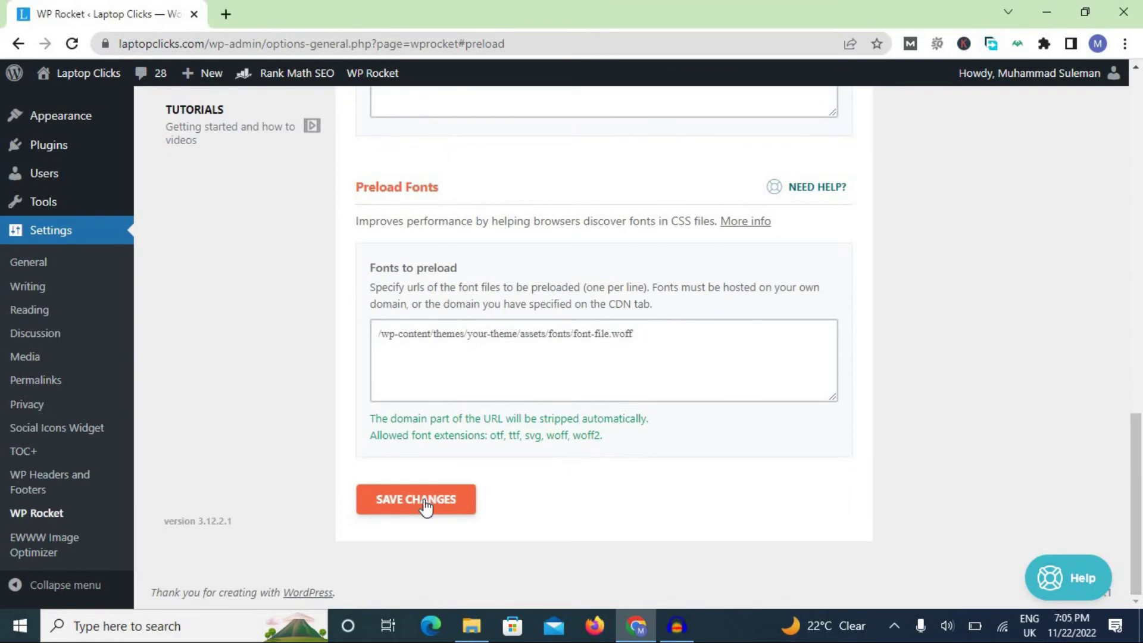
left_click(425, 506)
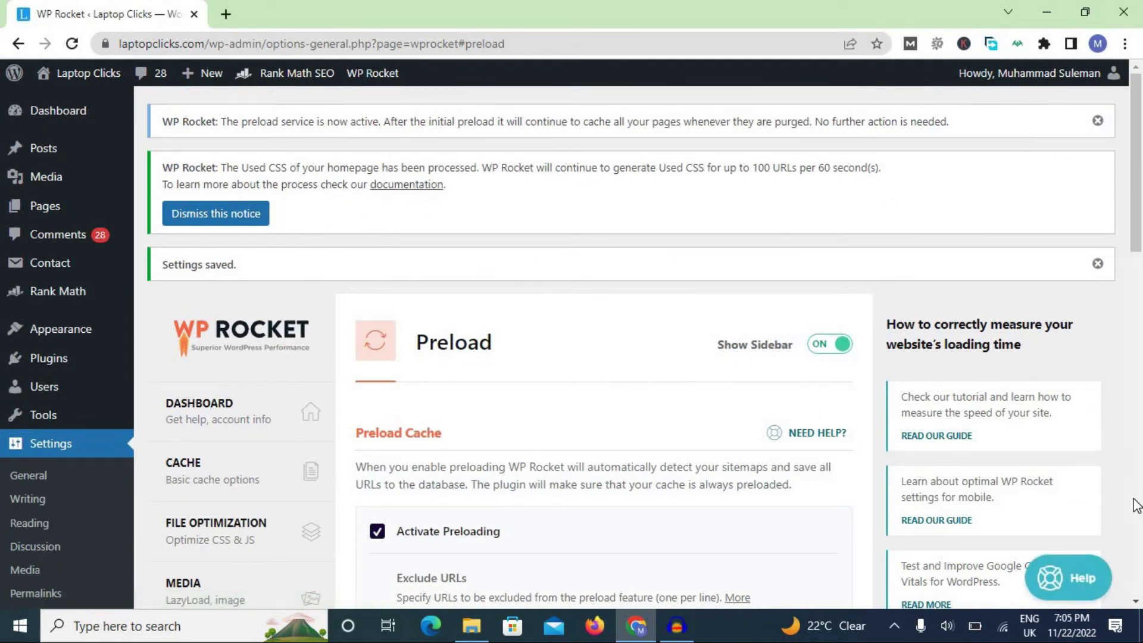
- In the Database settings, select Revisions, Auto Drafts and Trashed Posts for post cleanup
scroll(1141, 149, "down", 1)
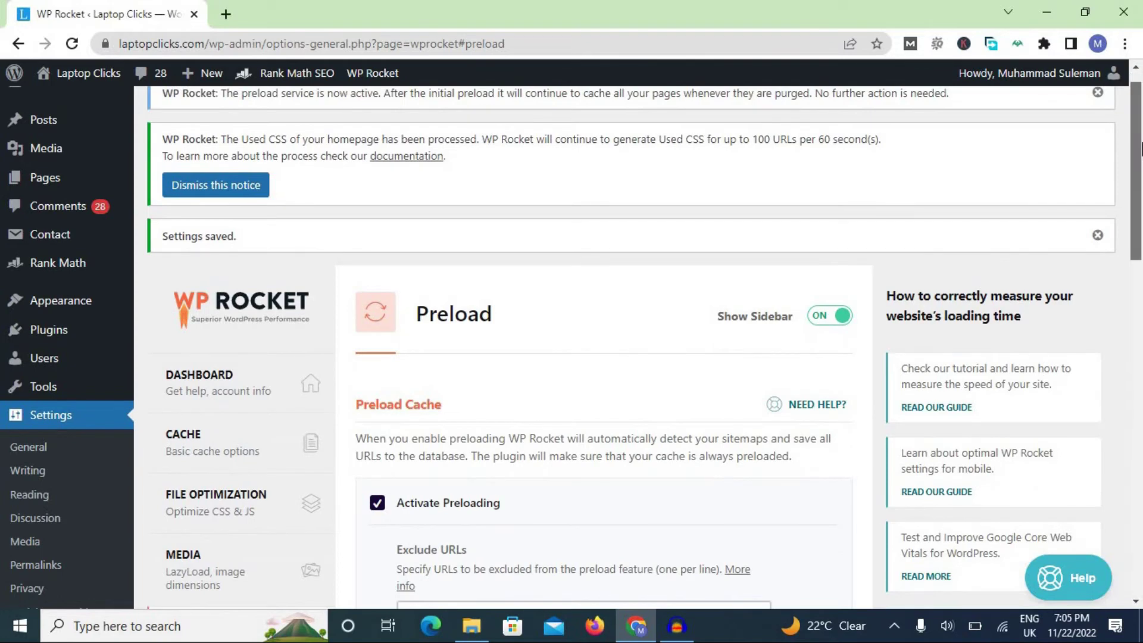
scroll(1142, 148, "down", 5)
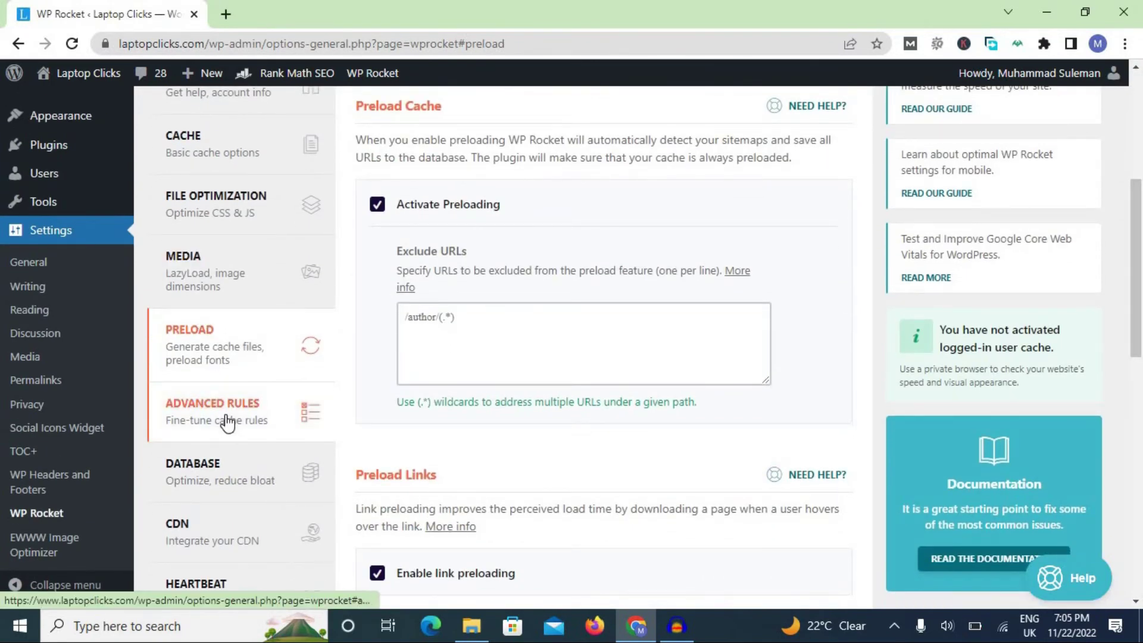
left_click(229, 469)
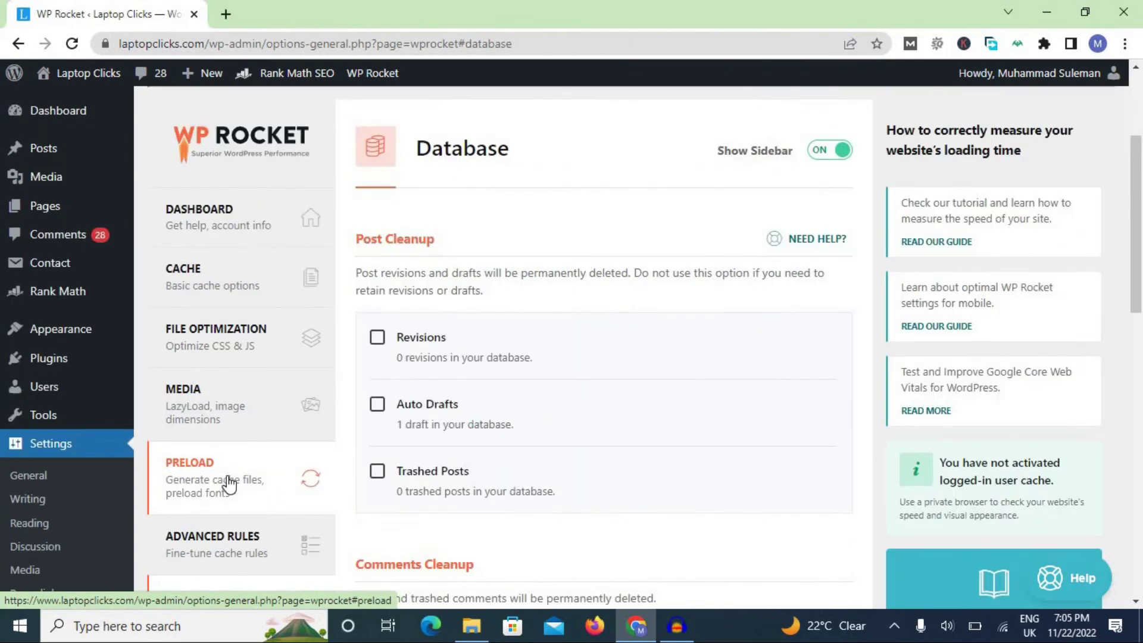
left_click(377, 338)
left_click(377, 404)
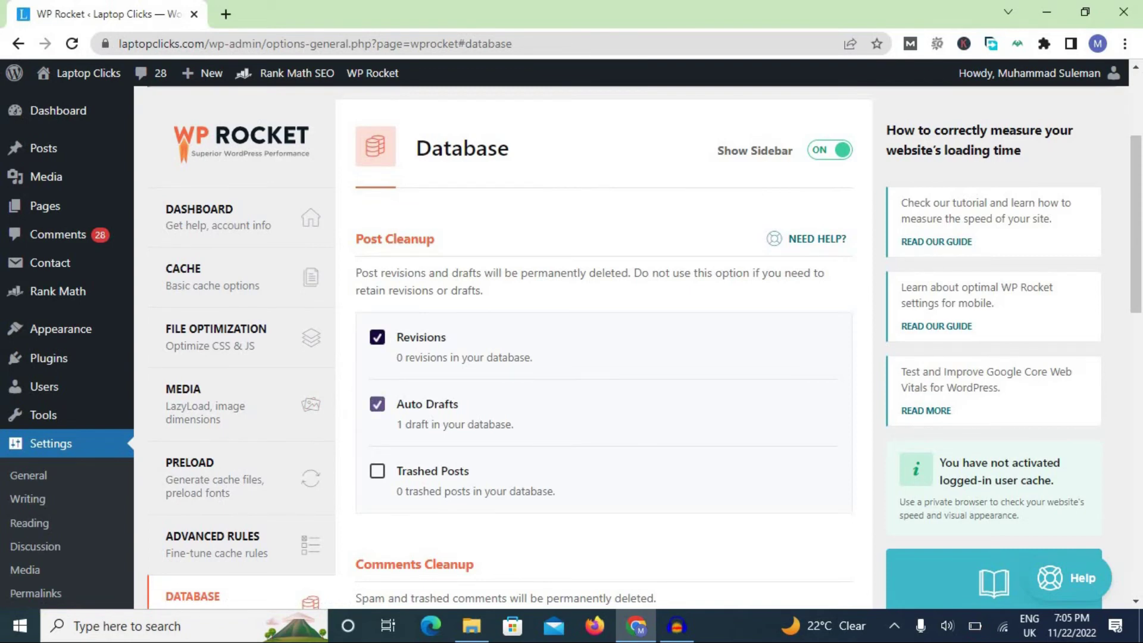
left_click(377, 471)
- Select Spam Comments and Trashed Comments for the database's comments cleanup
scroll(377, 471, "down", 6)
left_click(377, 265)
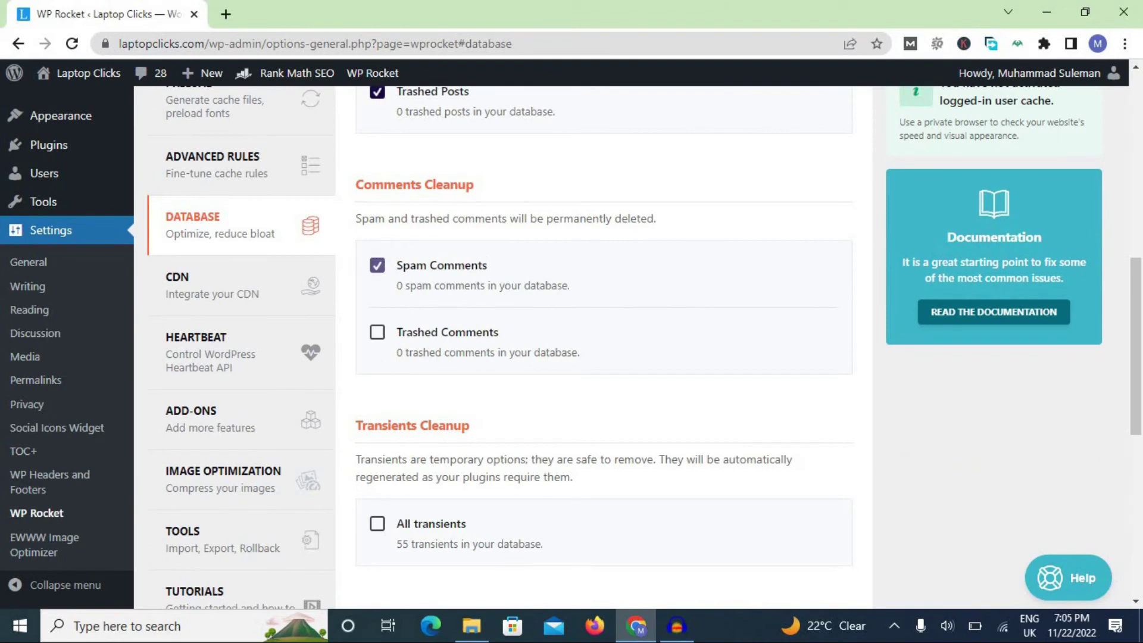
left_click(377, 332)
- Include All transients and Optimize Tables in the database cleanup
scroll(377, 332, "down", 4)
left_click(377, 294)
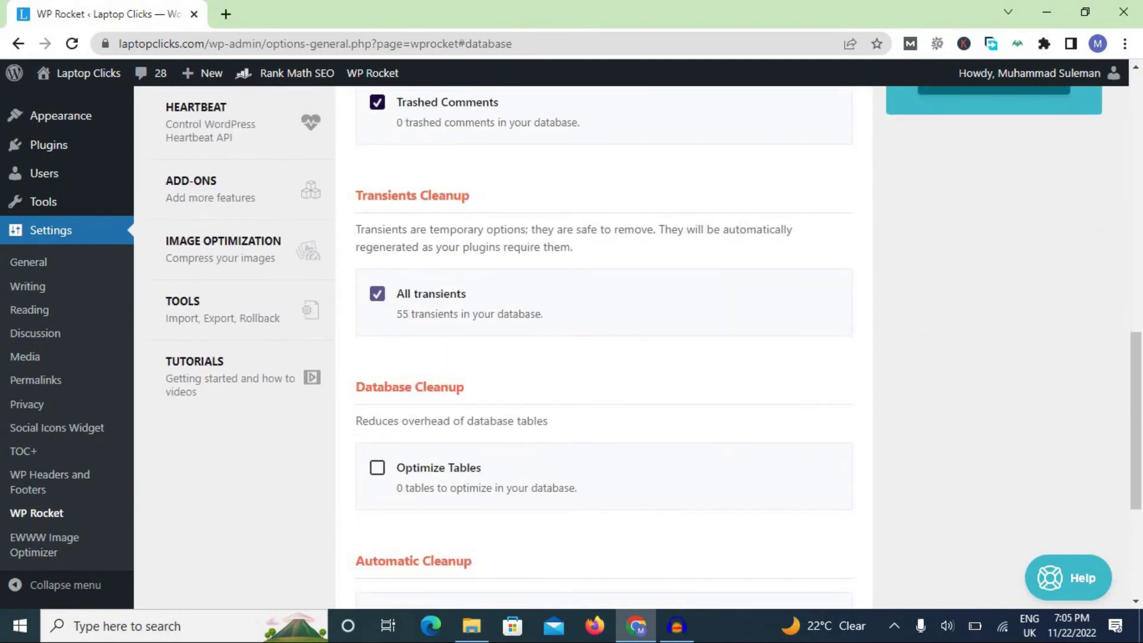
left_click(377, 467)
- Enable scheduled automatic cleanup, and save the database settings and run the optimization
scroll(377, 467, "down", 5)
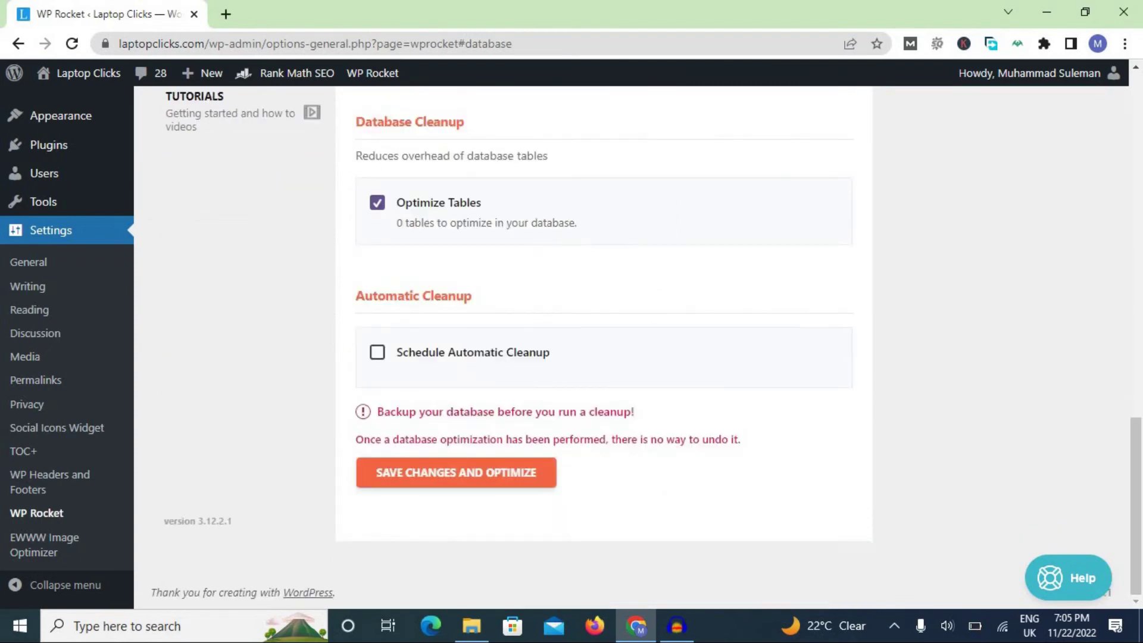
left_click(377, 352)
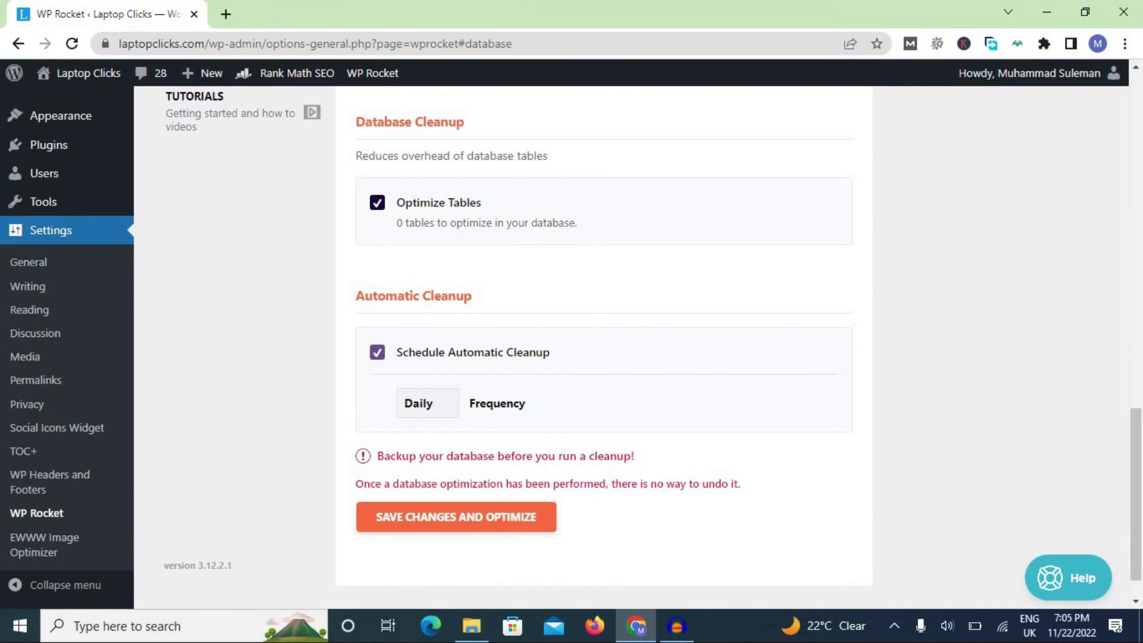
left_click(456, 516)
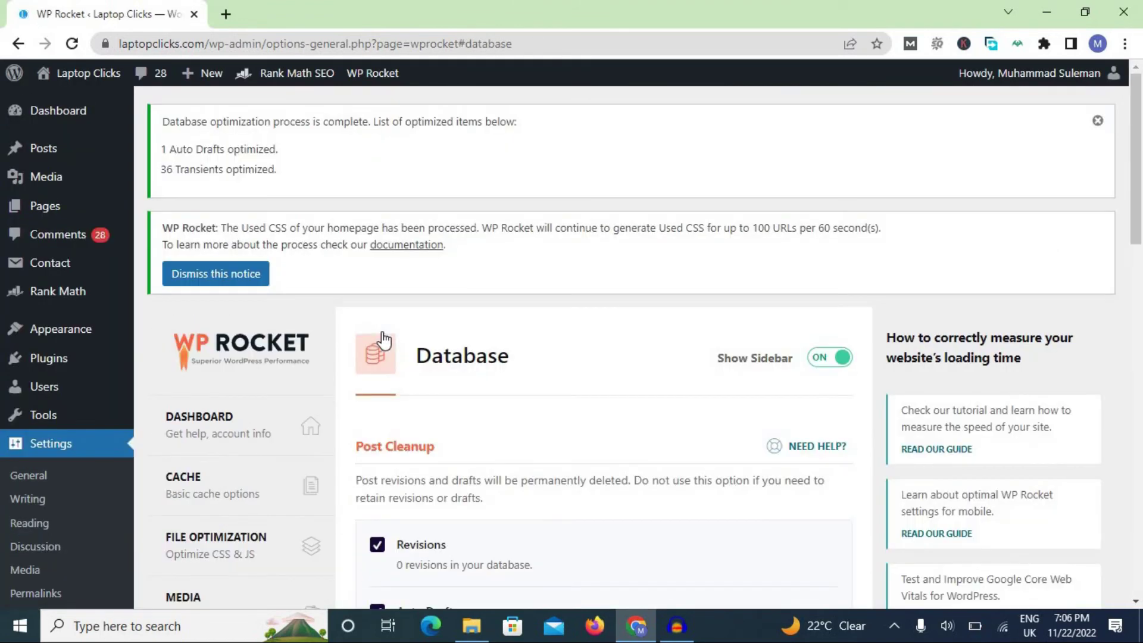
- Review the available WP Rocket add-ons and the Image Optimization page offering Imagify
scroll(1140, 271, "down", 5)
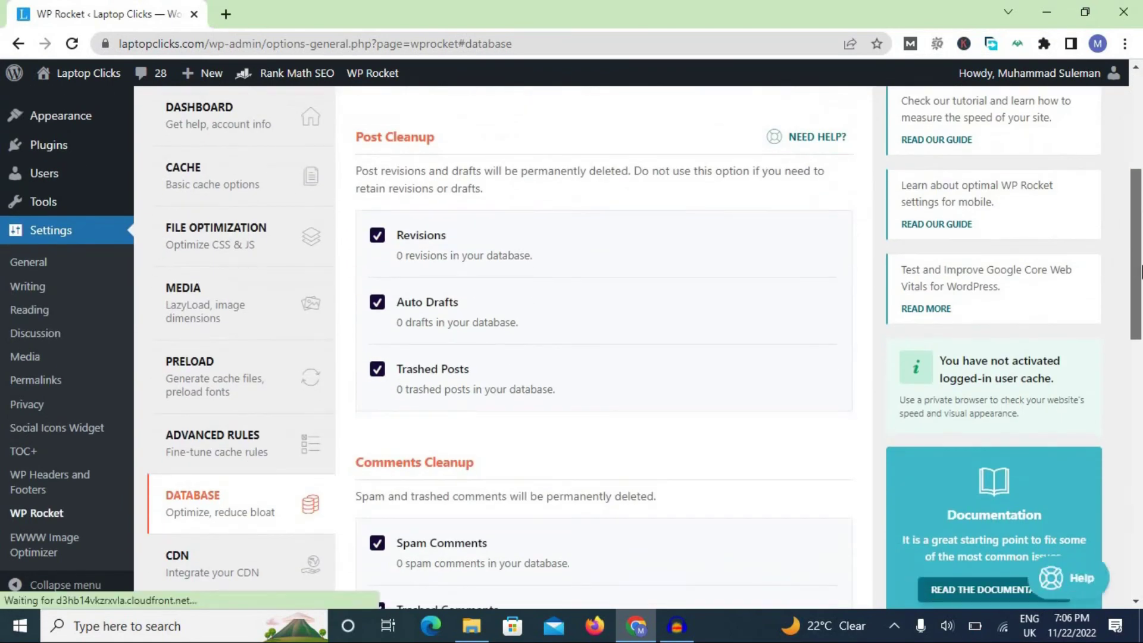
scroll(1140, 271, "down", 3)
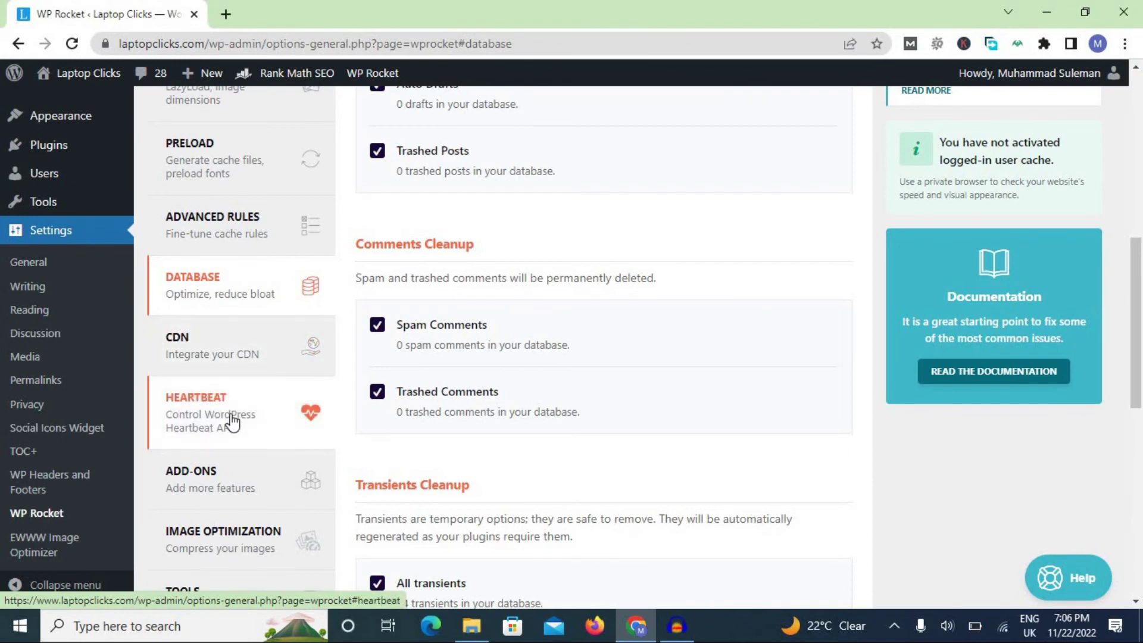
left_click(273, 494)
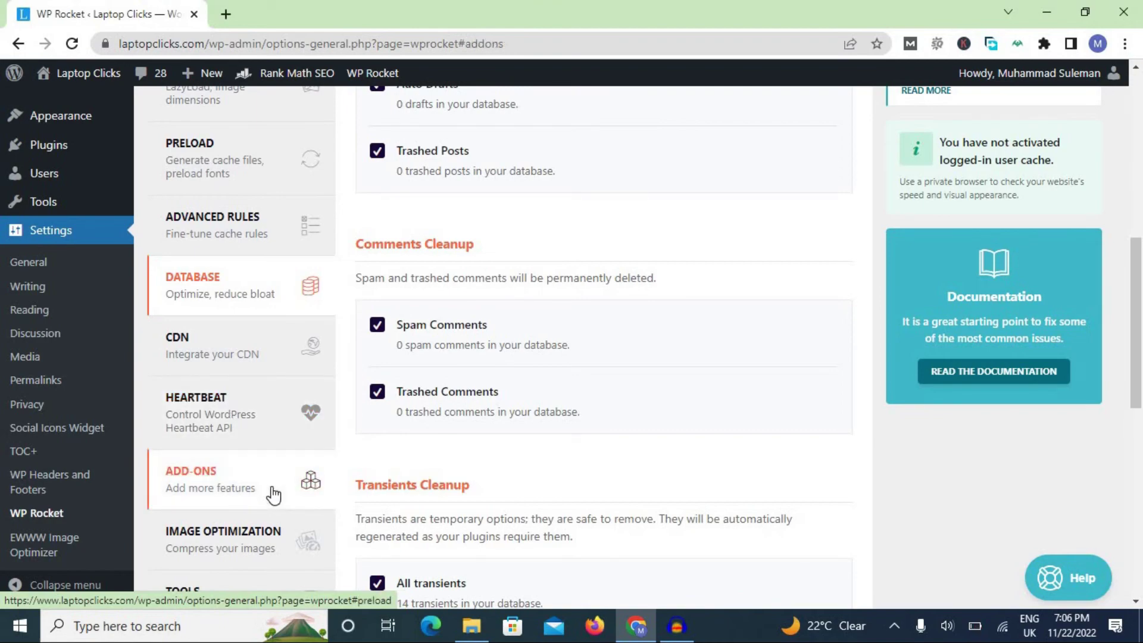
scroll(1140, 480, "down", 7)
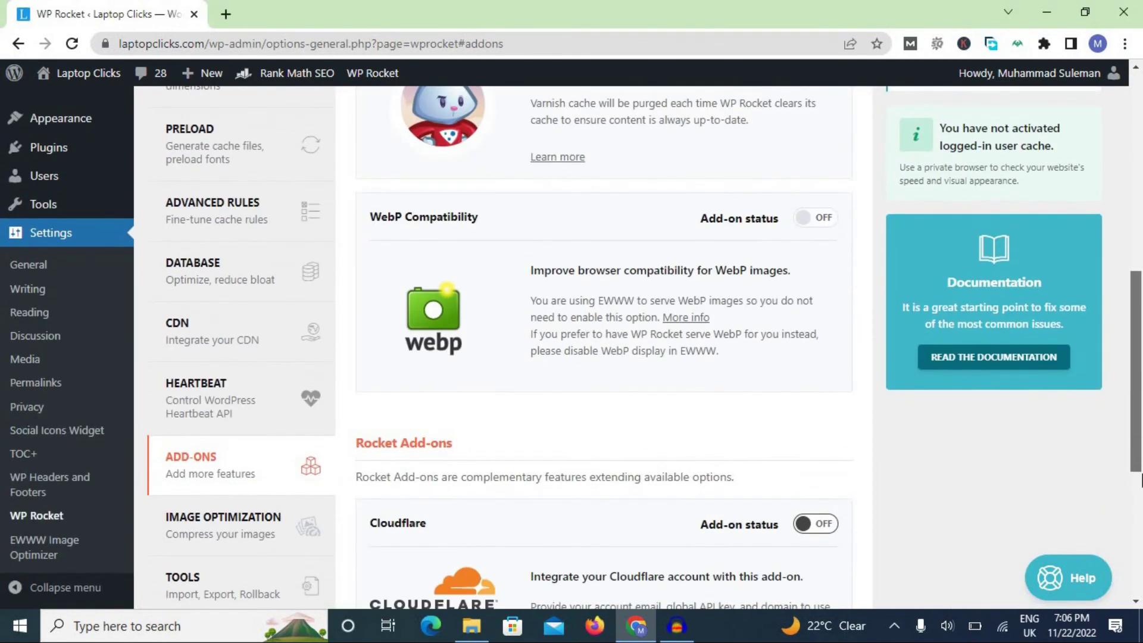
scroll(1141, 480, "down", 5)
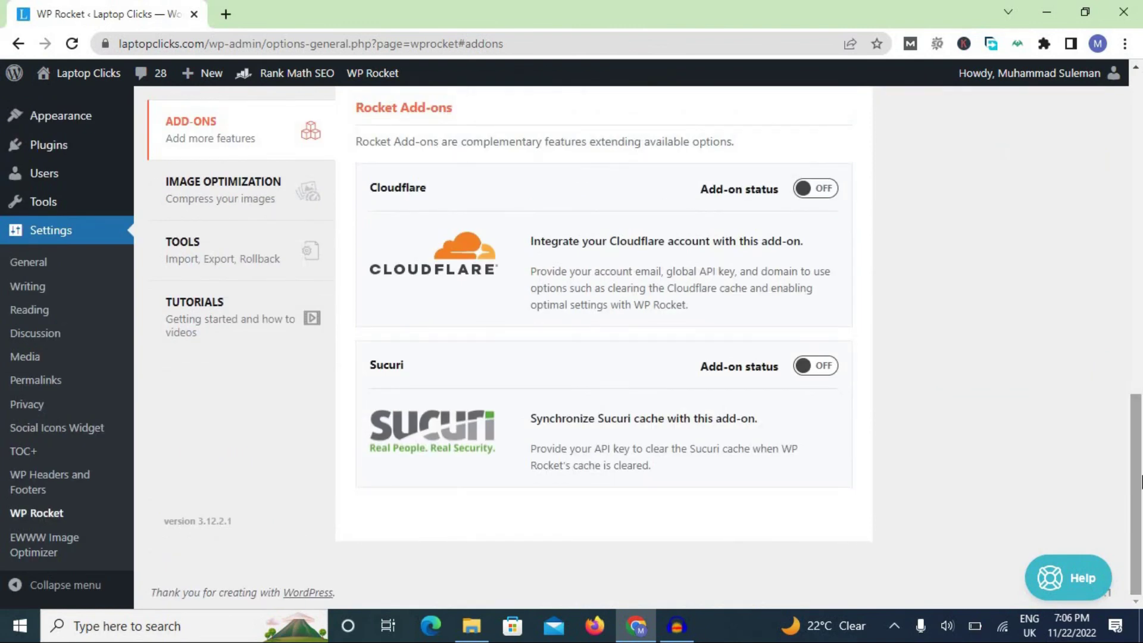
left_click_drag(1141, 482, 1142, 464)
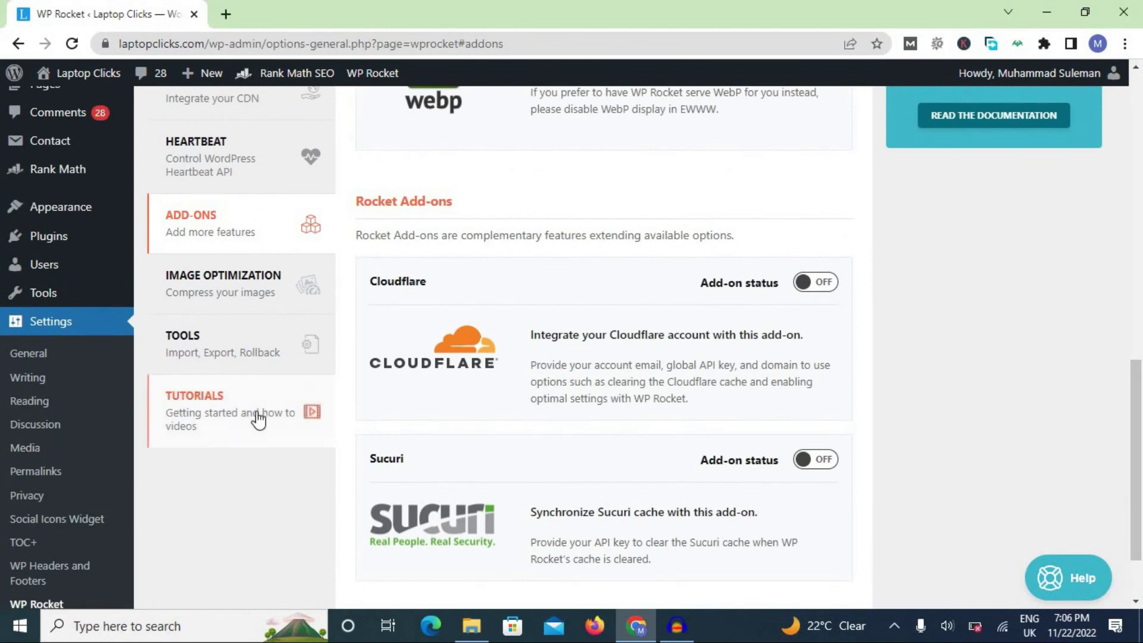
left_click(221, 294)
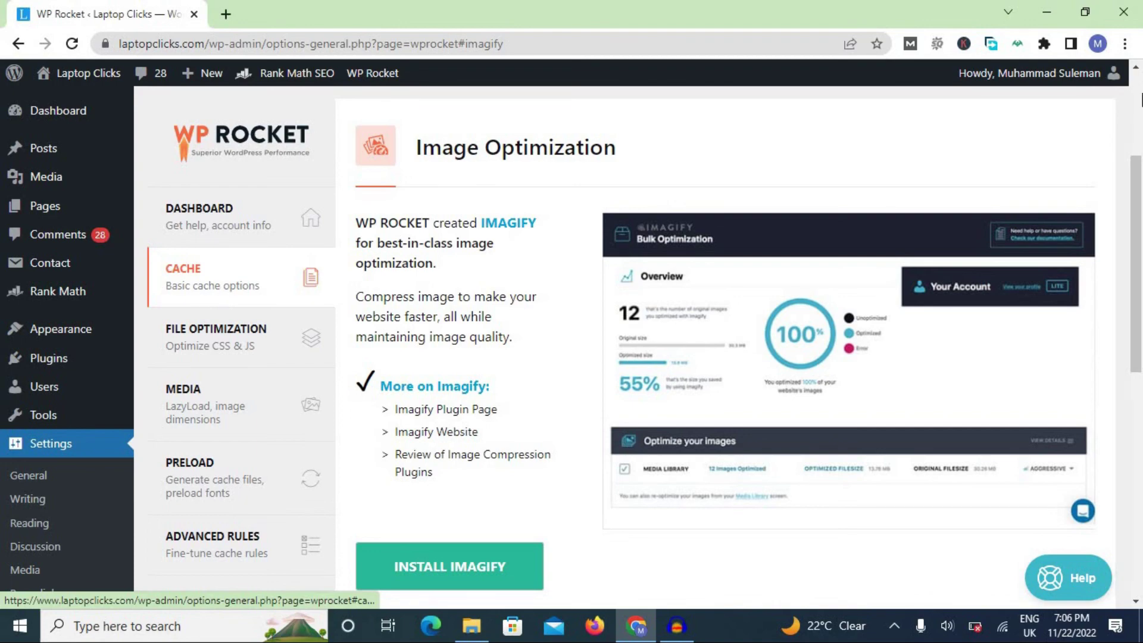
- Open the file chooser for importing settings in WP Rocket's Tools section
left_click_drag(1140, 271, 1140, 468)
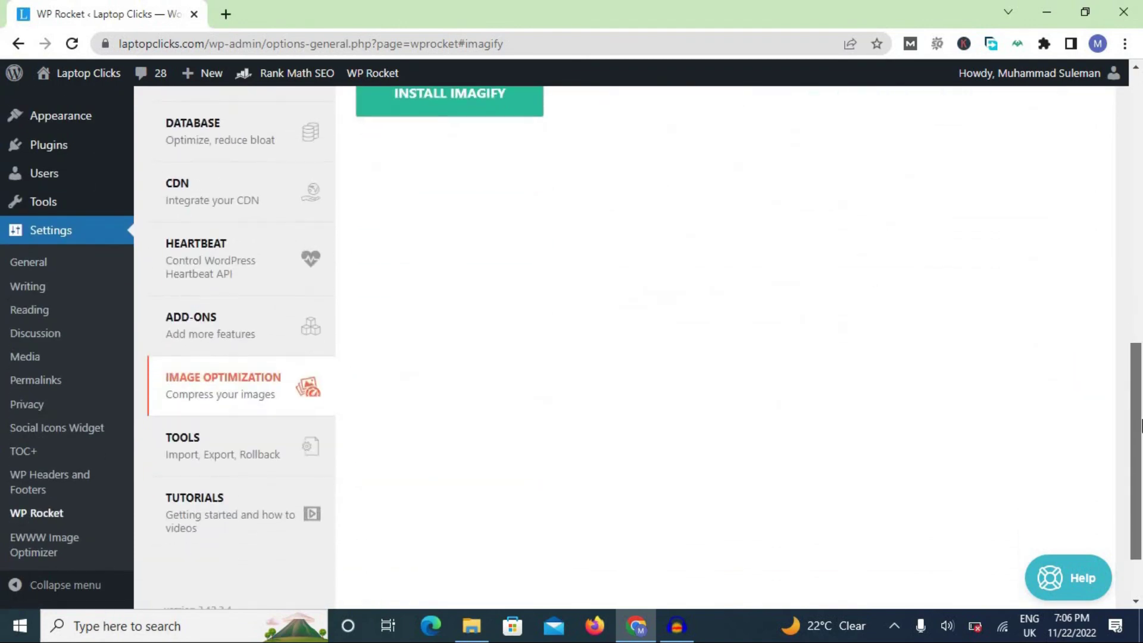
left_click(215, 430)
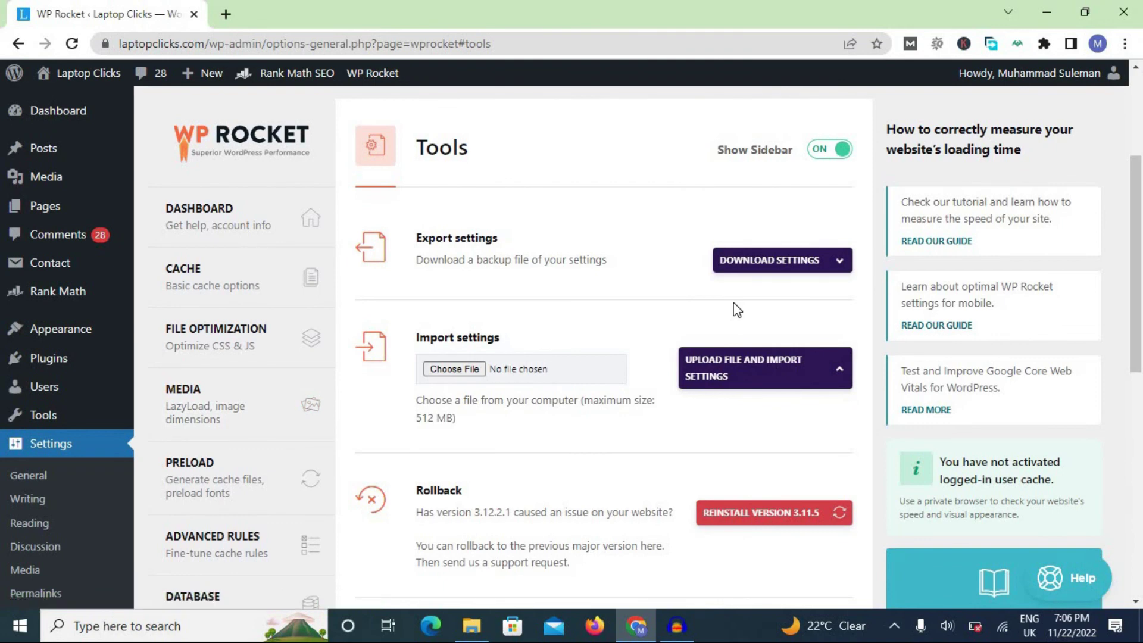
left_click(469, 370)
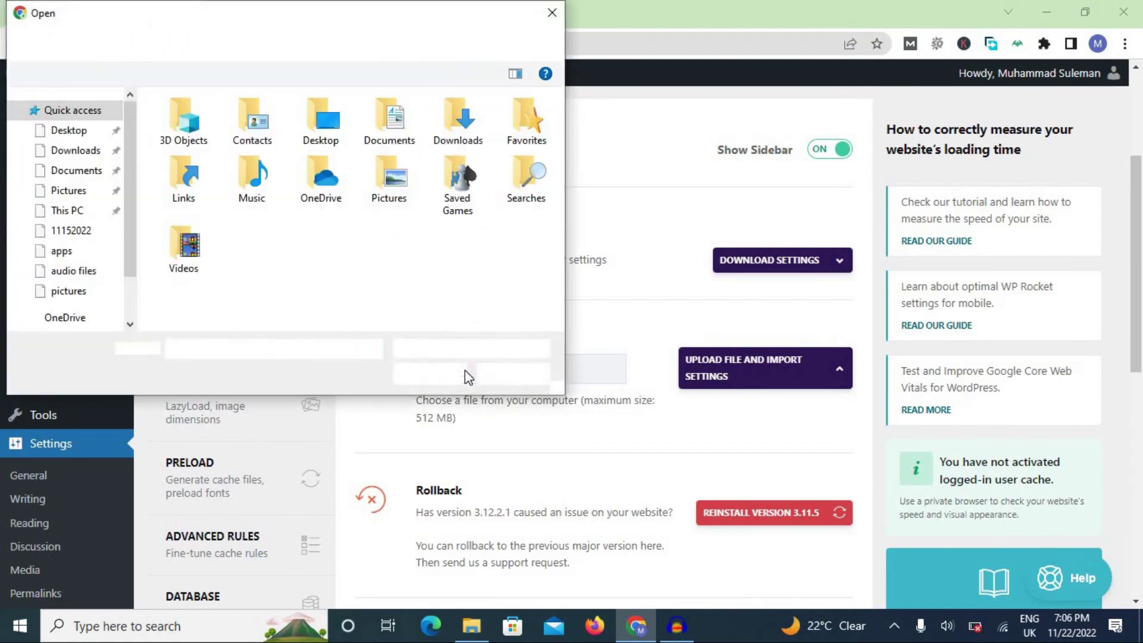